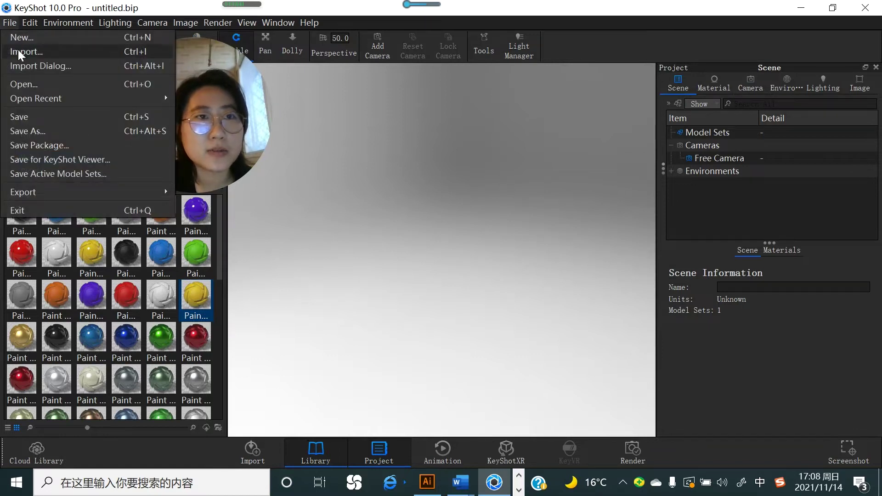
# Import the toothbrush model into the empty scene.
pyautogui.click(19, 52)
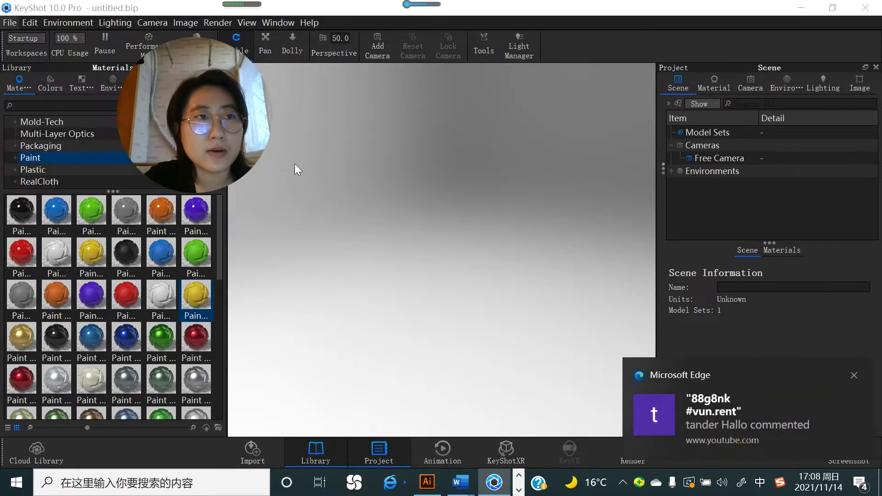
pyautogui.click(325, 203)
pyautogui.click(328, 328)
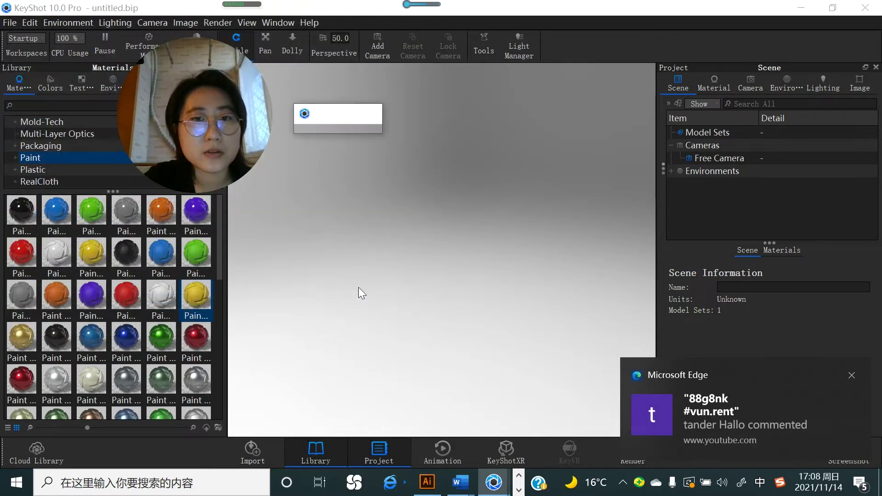
pyautogui.click(555, 323)
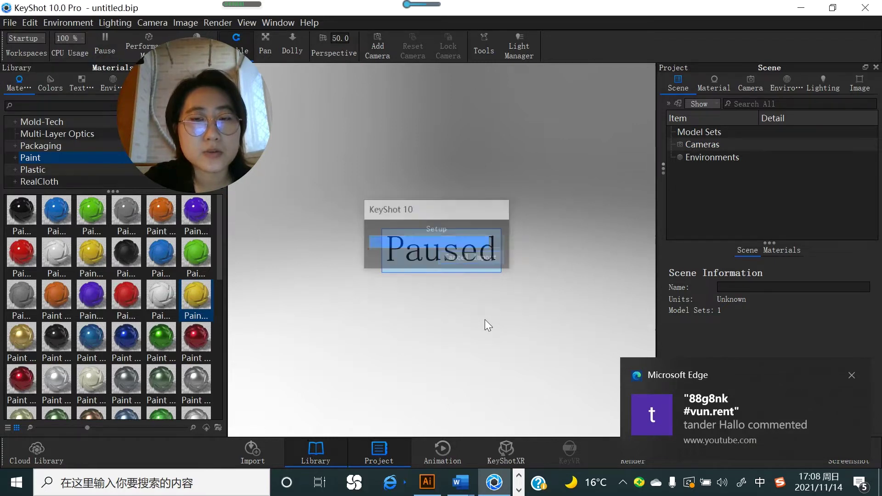
# Rotate the whole toothbrush model 90° about its Z axis so the bristles point upward.
pyautogui.moveTo(508, 297); pyautogui.dragTo(428, 251)
pyautogui.rightClick(427, 252)
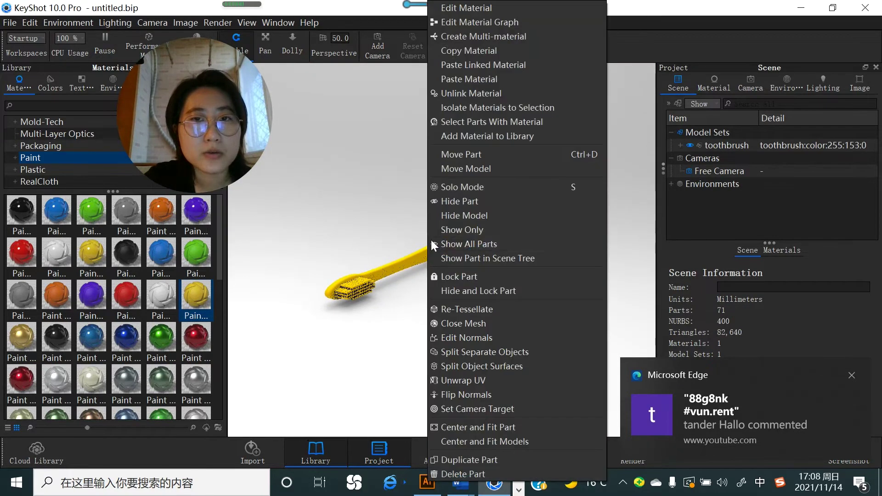
pyautogui.click(462, 167)
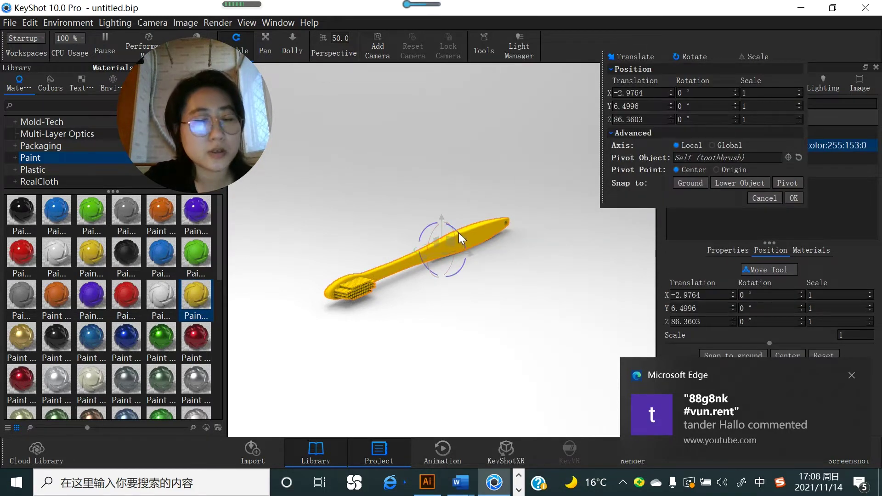
pyautogui.moveTo(454, 227); pyautogui.dragTo(414, 232)
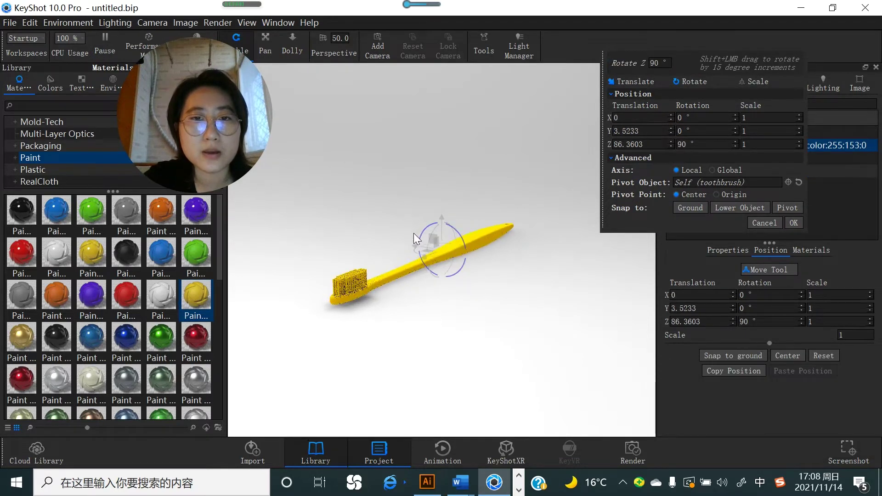
# Try to set the toothbrush's Y rotation to -0.9°, then snap the model to the ground and accept the move.
pyautogui.moveTo(433, 319); pyautogui.dragTo(450, 277)
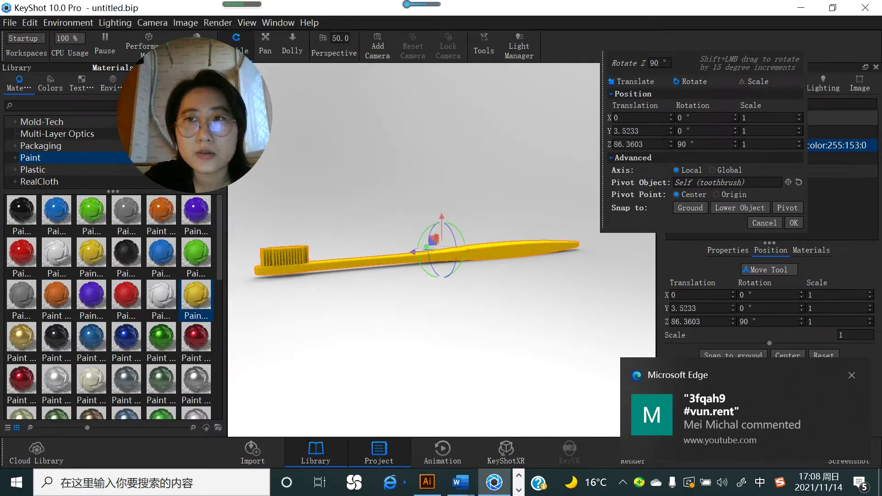
pyautogui.moveTo(699, 132); pyautogui.dragTo(677, 131)
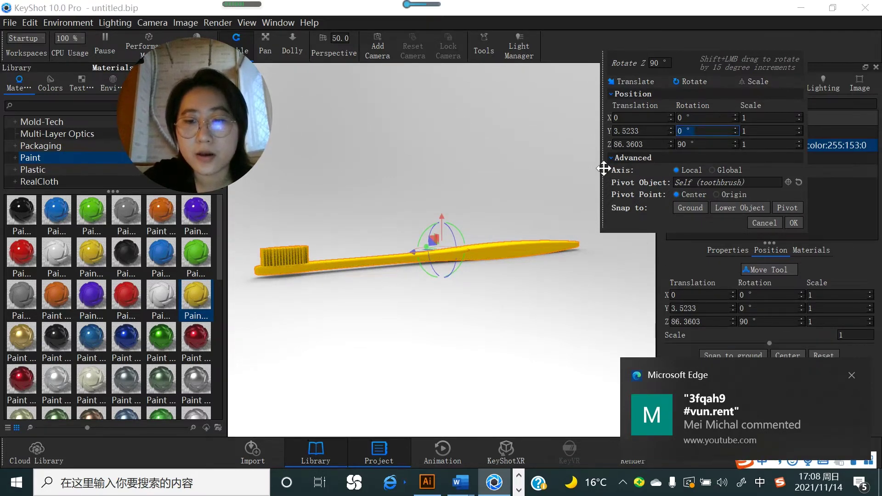
pyautogui.write('-0.9')
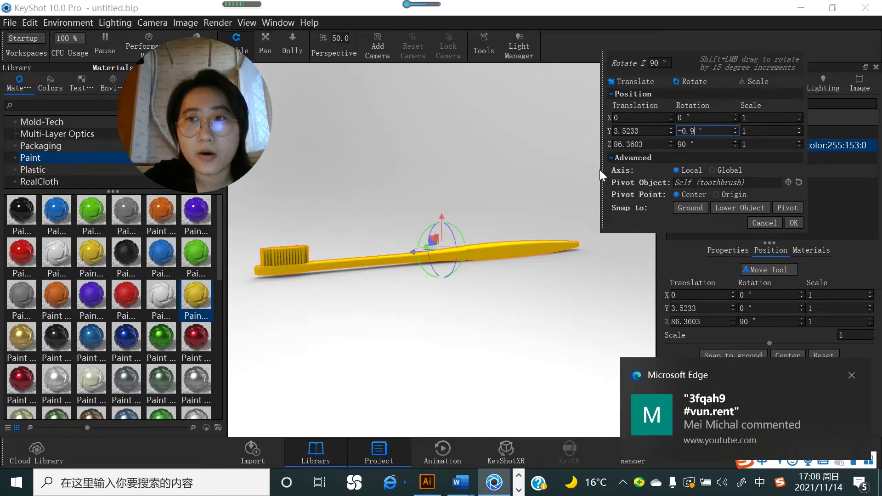
pyautogui.click(687, 208)
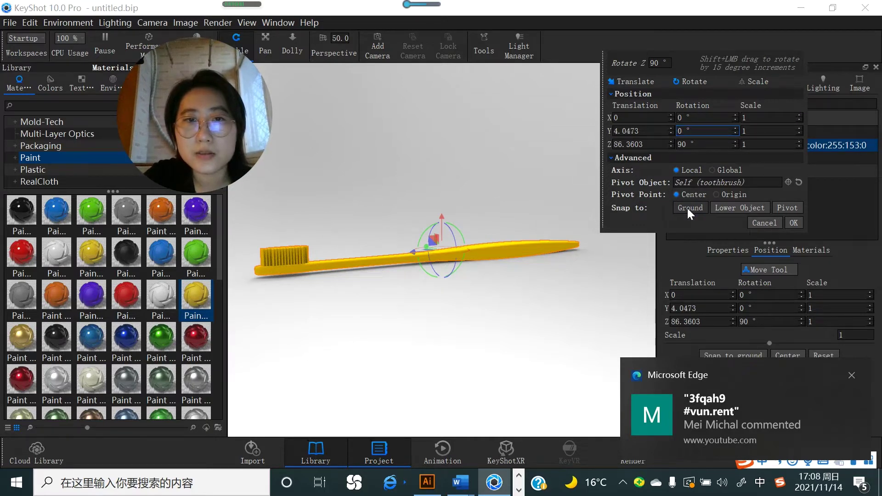
pyautogui.click(793, 222)
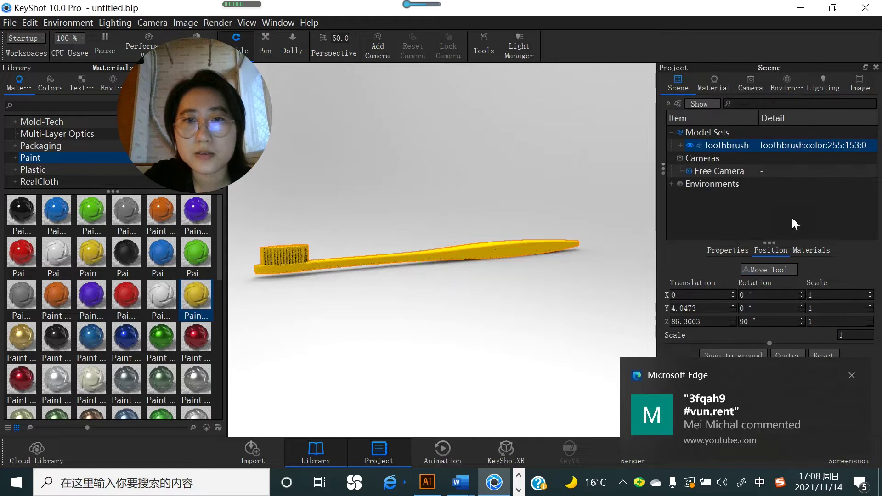
# Set the toothbrush model's Y rotation to -0.9°, snap it to the ground and accept the move.
pyautogui.rightClick(352, 263)
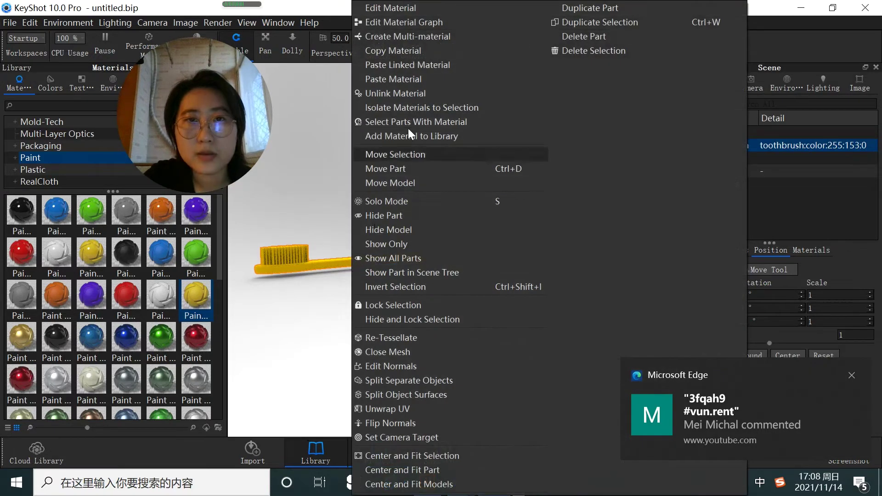
pyautogui.click(398, 183)
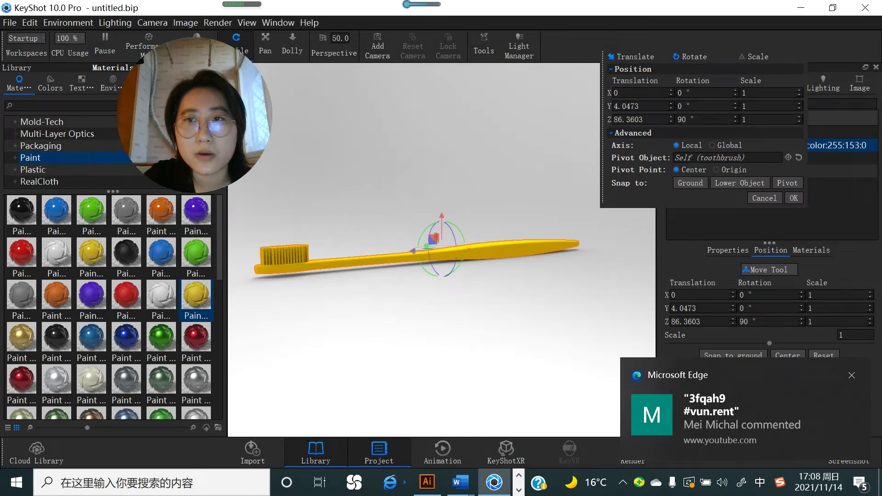
pyautogui.click(695, 106)
pyautogui.click(611, 56)
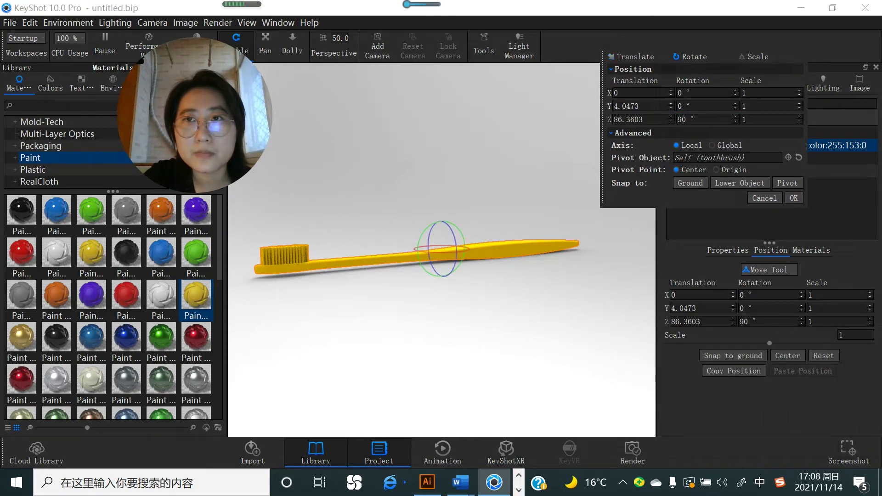
pyautogui.doubleClick(685, 106)
pyautogui.write('-0.9')
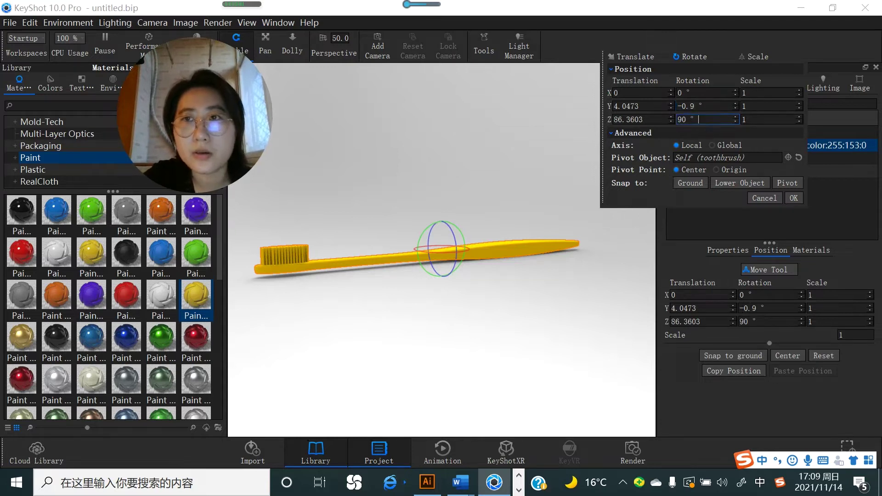
pyautogui.click(698, 120)
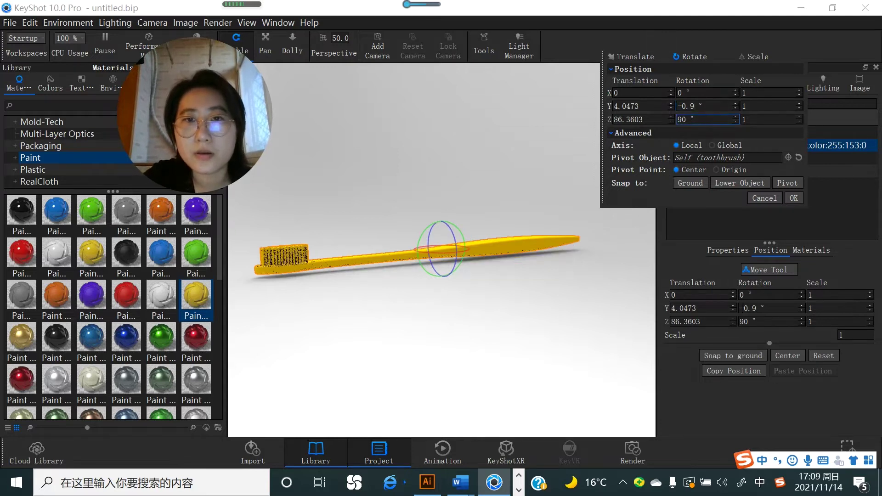
pyautogui.click(687, 182)
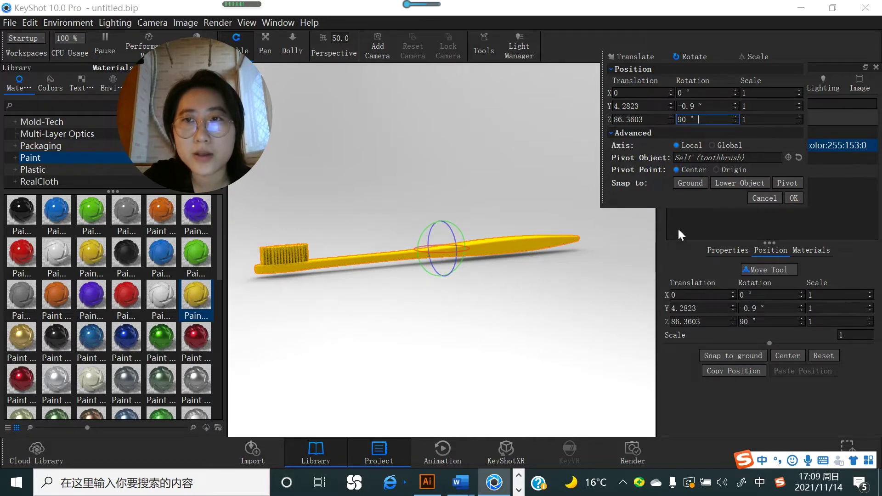
pyautogui.click(790, 199)
# Lower the toothbrush model by translating it about -2.00 along its local X axis and accept the move.
pyautogui.rightClick(415, 249)
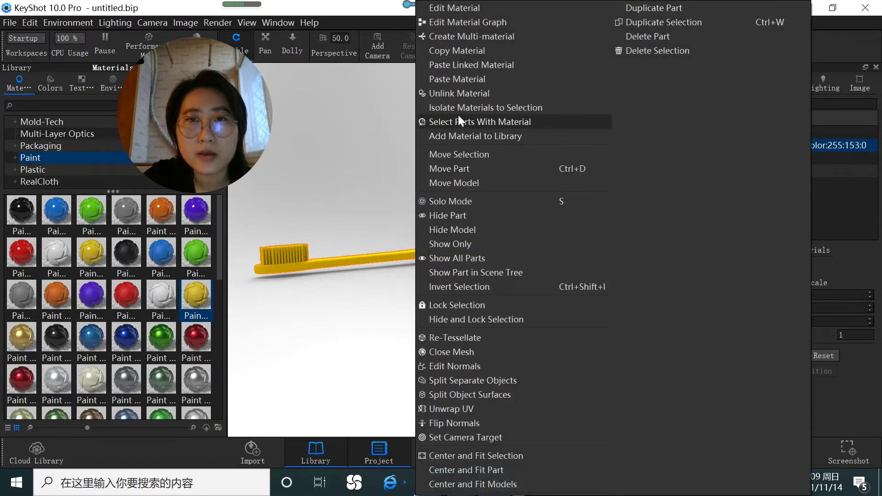
pyautogui.click(456, 183)
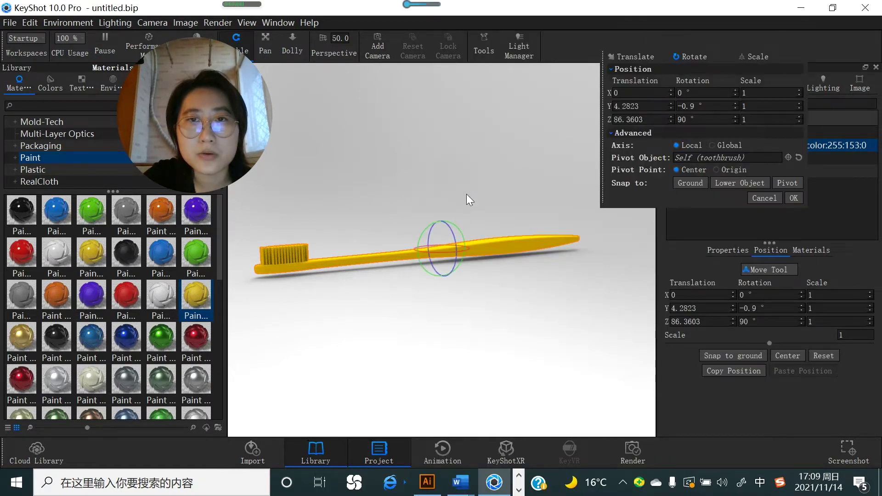
pyautogui.click(619, 57)
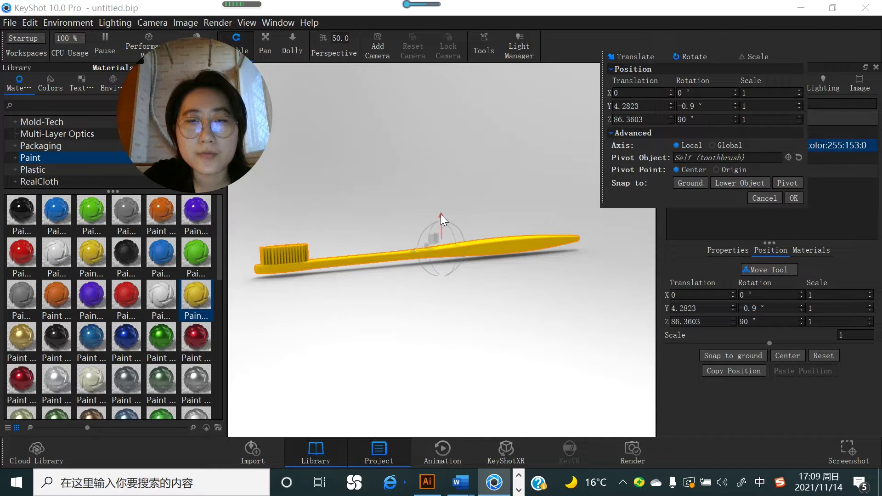
pyautogui.moveTo(440, 214); pyautogui.dragTo(439, 217)
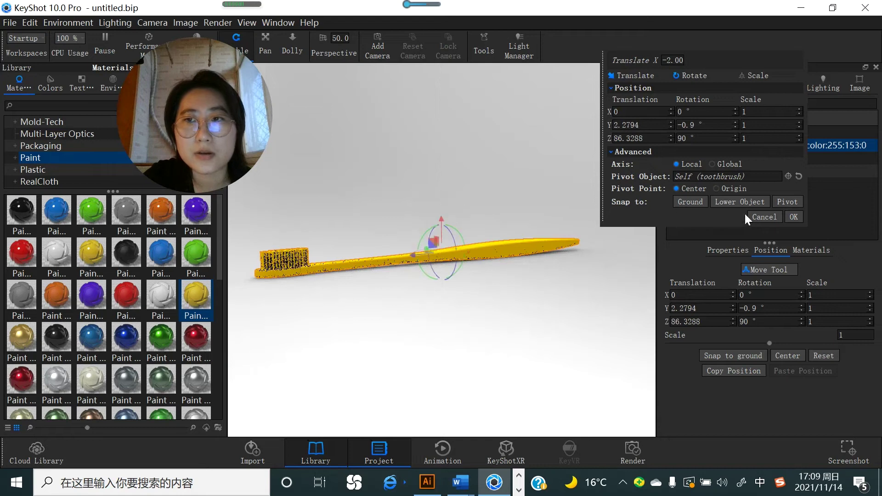
pyautogui.click(793, 217)
# Apply the Paint Matte Blue material from the library to the whole toothbrush.
pyautogui.moveTo(445, 303); pyautogui.dragTo(500, 251)
pyautogui.scroll(-4, 492, 250)
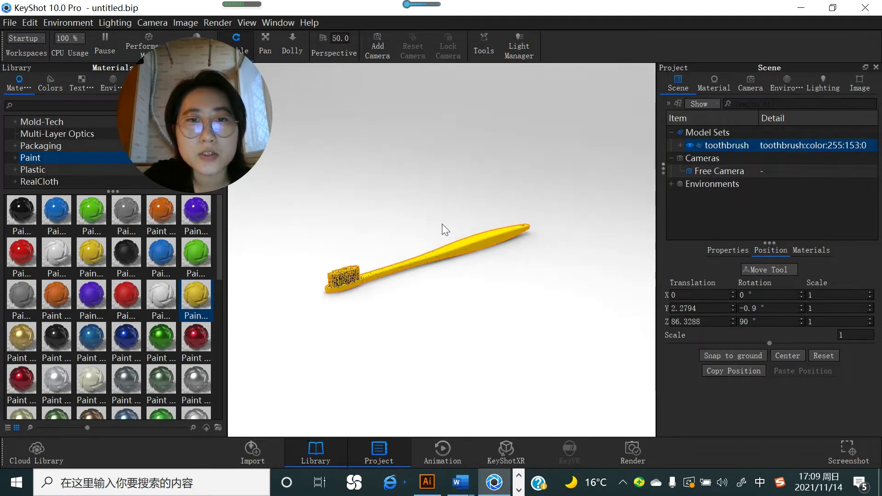
pyautogui.moveTo(162, 254); pyautogui.dragTo(404, 265)
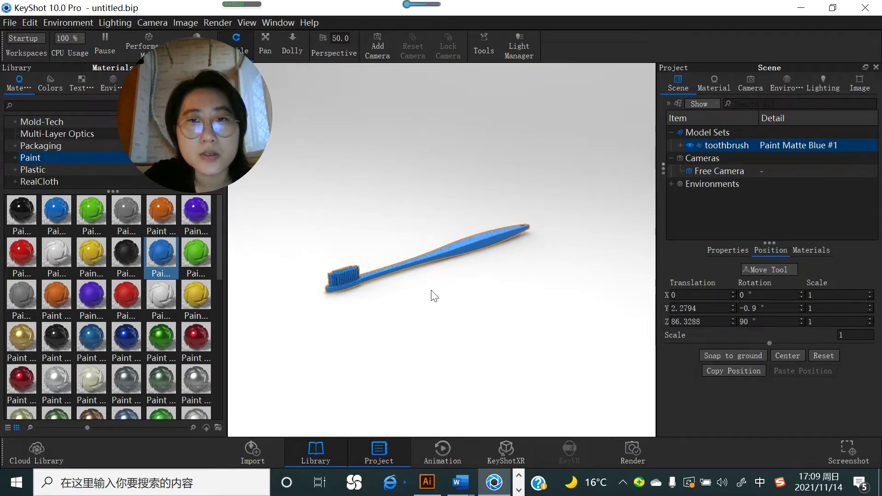
# Unlink the handle's material from the bristles and apply Paint Matte Grey to the handle only.
pyautogui.moveTo(358, 321); pyautogui.dragTo(381, 327)
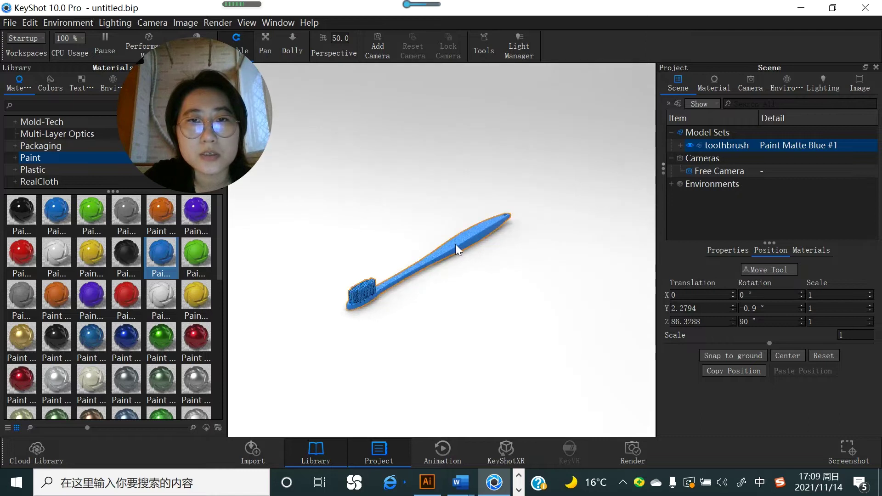
pyautogui.rightClick(456, 244)
pyautogui.click(504, 9)
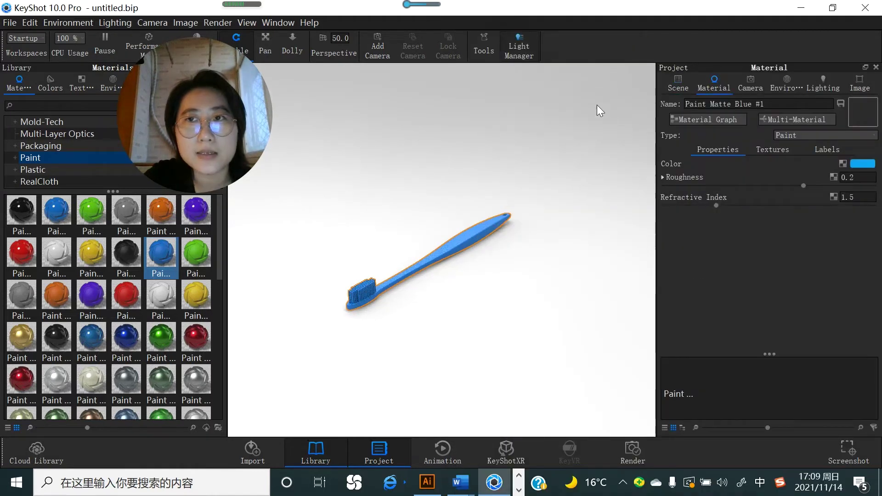
pyautogui.rightClick(482, 233)
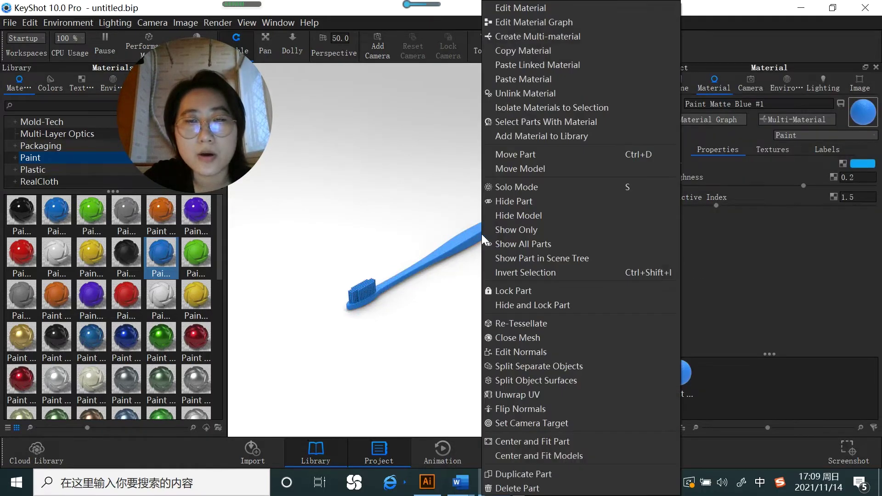
pyautogui.click(517, 94)
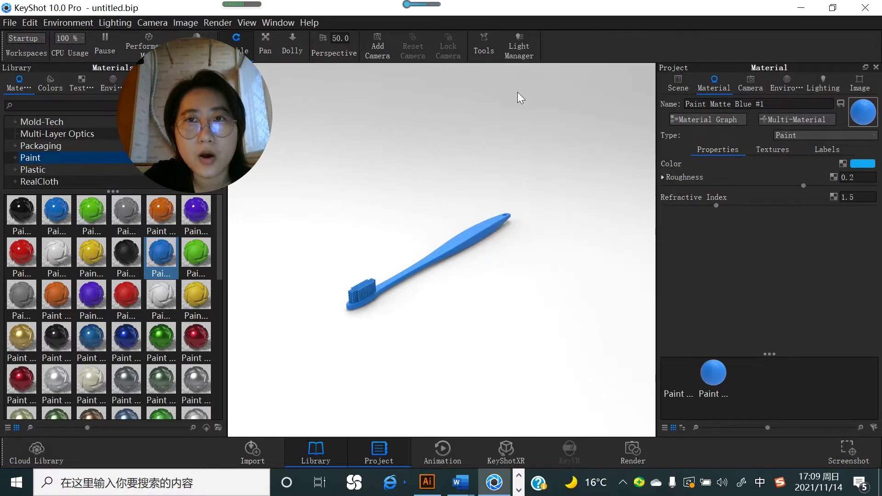
pyautogui.moveTo(21, 297); pyautogui.dragTo(473, 236)
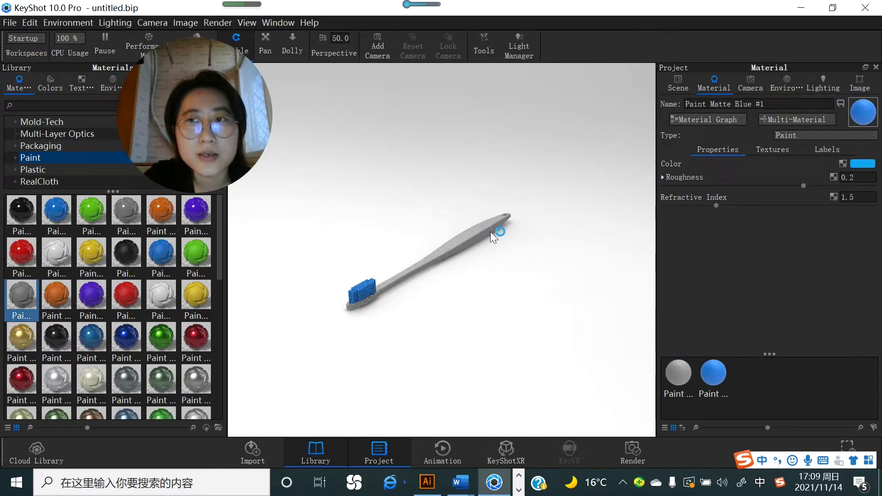
# Change the handle's paint color to a muted purple, #987C98.
pyautogui.rightClick(474, 232)
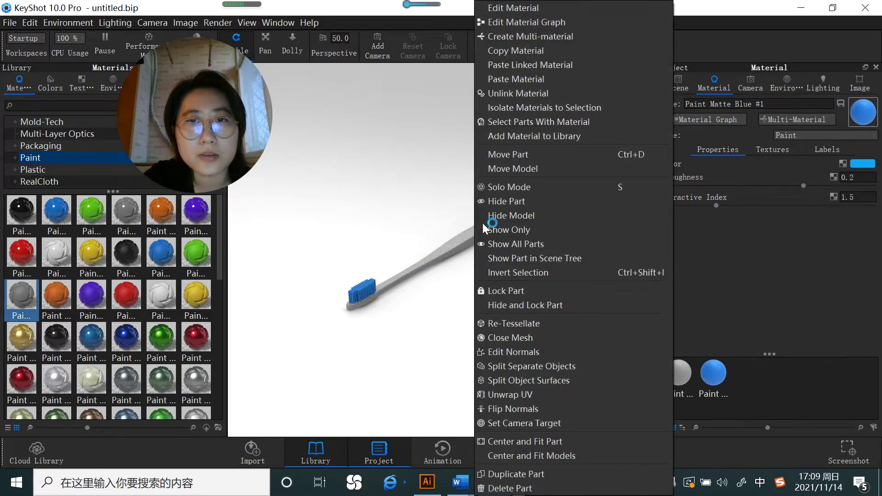
pyautogui.click(525, 7)
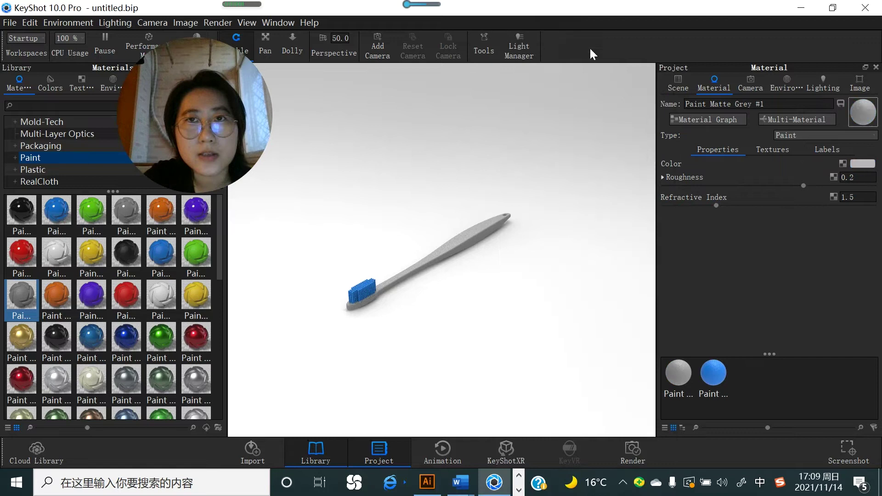
pyautogui.click(870, 165)
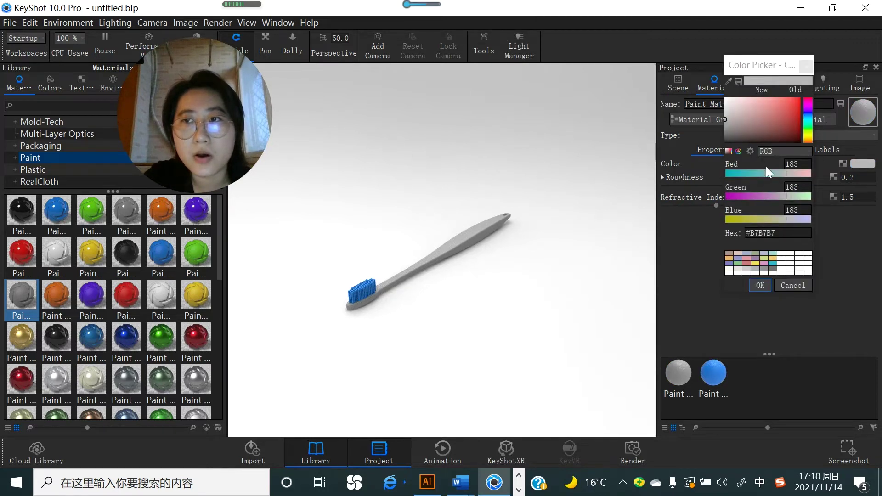
pyautogui.click(761, 195)
pyautogui.click(736, 126)
pyautogui.moveTo(743, 120); pyautogui.dragTo(750, 126)
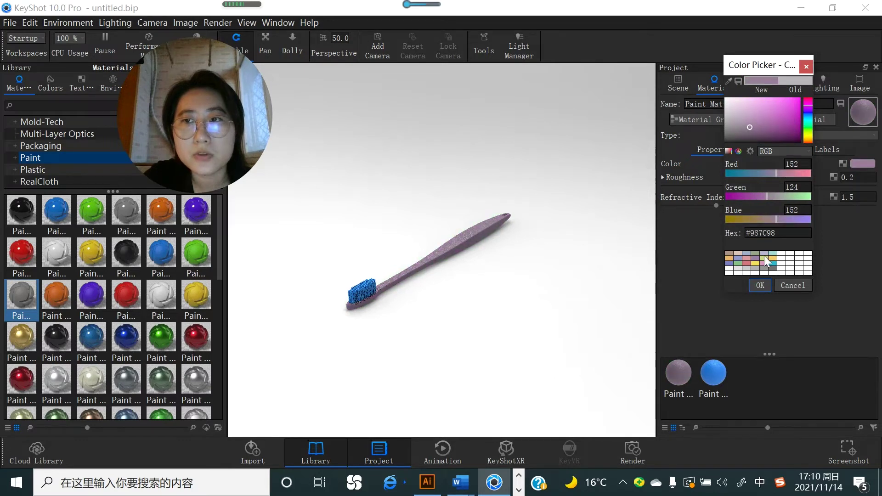
pyautogui.click(760, 285)
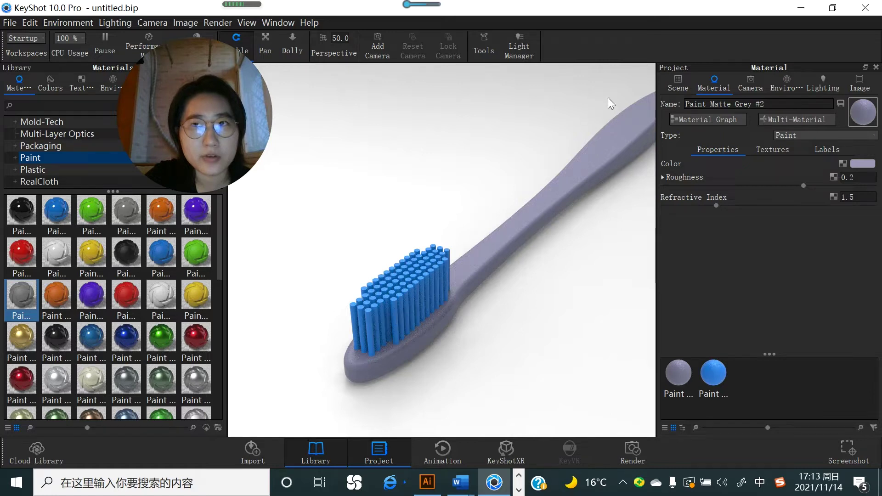
# Select the outer bristles along the near long side of the brush head, up to the handle end.
pyautogui.click(672, 86)
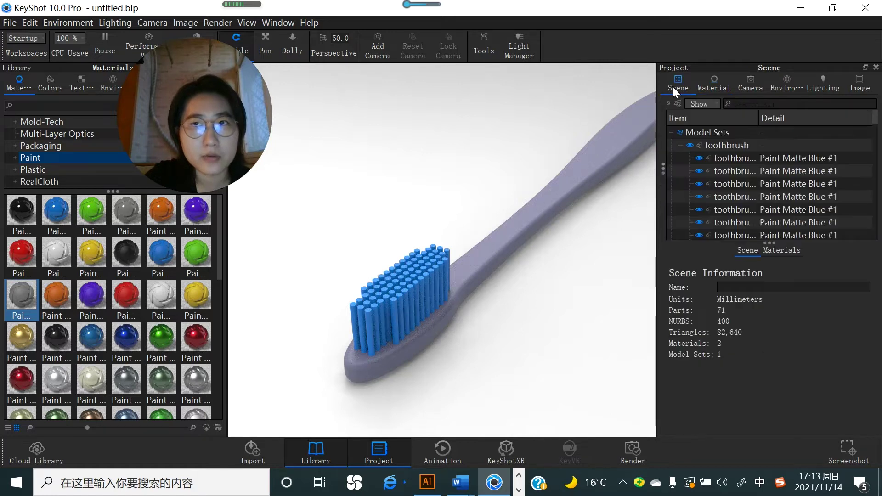
pyautogui.click(396, 315)
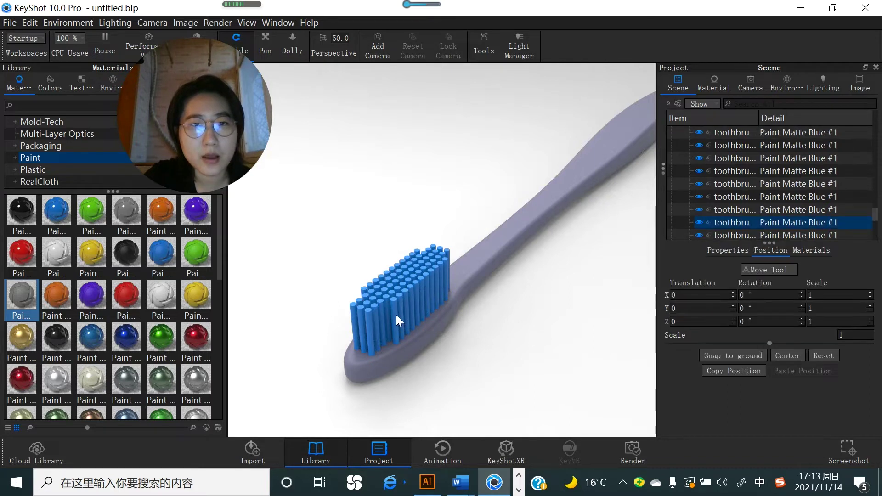
pyautogui.keyDown('shift'); pyautogui.click(406, 316); pyautogui.keyUp('shift')
pyautogui.keyDown('shift'); pyautogui.click(413, 318); pyautogui.keyUp('shift')
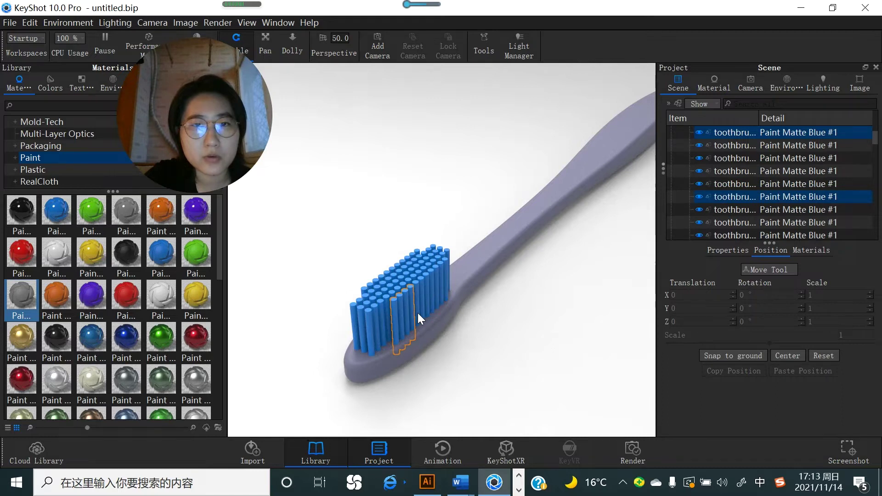
pyautogui.keyDown('shift'); pyautogui.click(422, 308); pyautogui.keyUp('shift')
pyautogui.keyDown('shift'); pyautogui.click(430, 304); pyautogui.keyUp('shift')
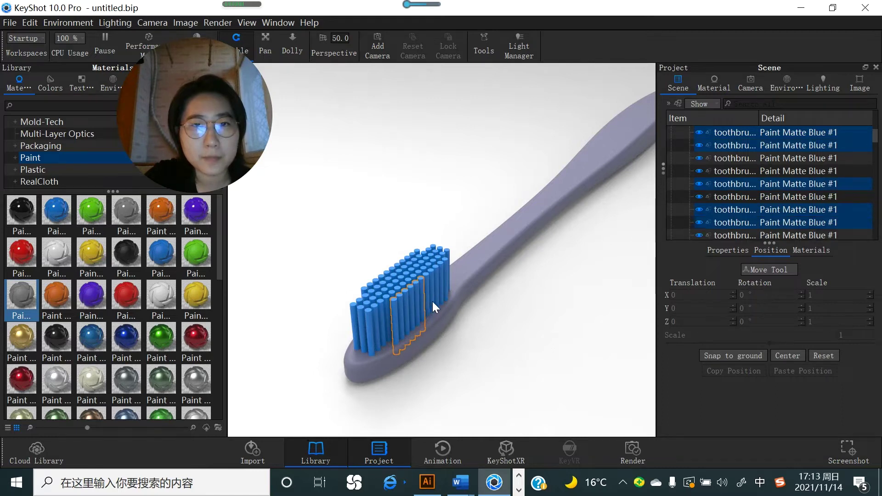
pyautogui.keyDown('shift'); pyautogui.click(434, 299); pyautogui.keyUp('shift')
pyautogui.keyDown('shift'); pyautogui.click(436, 296); pyautogui.keyUp('shift')
pyautogui.keyDown('shift'); pyautogui.click(442, 288); pyautogui.keyUp('shift')
pyautogui.keyDown('shift'); pyautogui.click(443, 251); pyautogui.keyUp('shift')
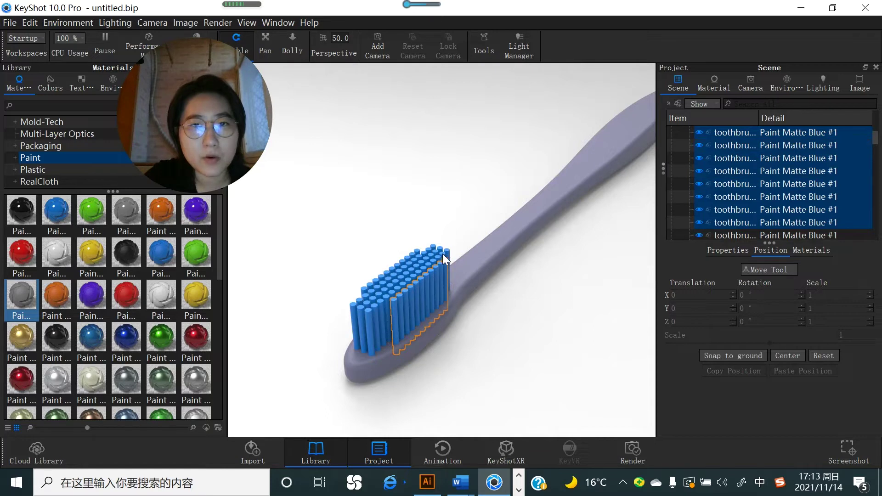
pyautogui.keyDown('shift'); pyautogui.click(445, 250); pyautogui.keyUp('shift')
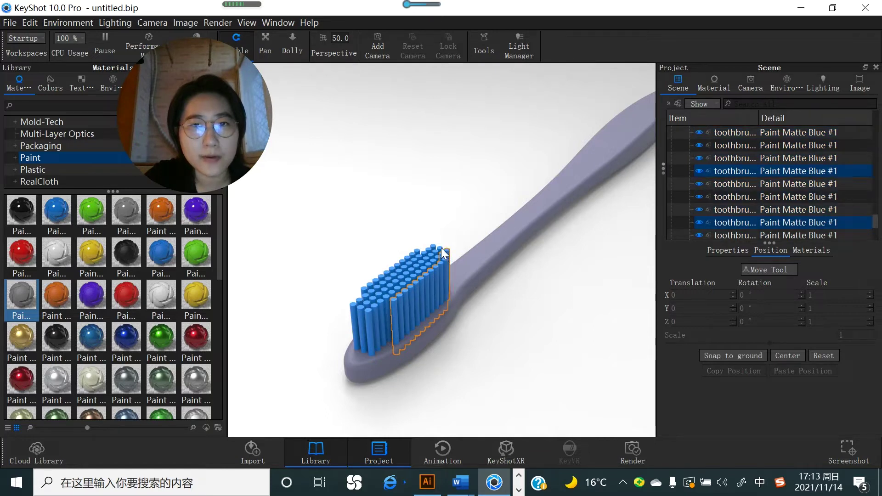
# Add the bristles along the handle end and the far long side of the brush head to the selection.
pyautogui.keyDown('shift'); pyautogui.click(435, 248); pyautogui.keyUp('shift')
pyautogui.keyDown('shift'); pyautogui.click(426, 251); pyautogui.keyUp('shift')
pyautogui.keyDown('shift'); pyautogui.click(418, 250); pyautogui.keyUp('shift')
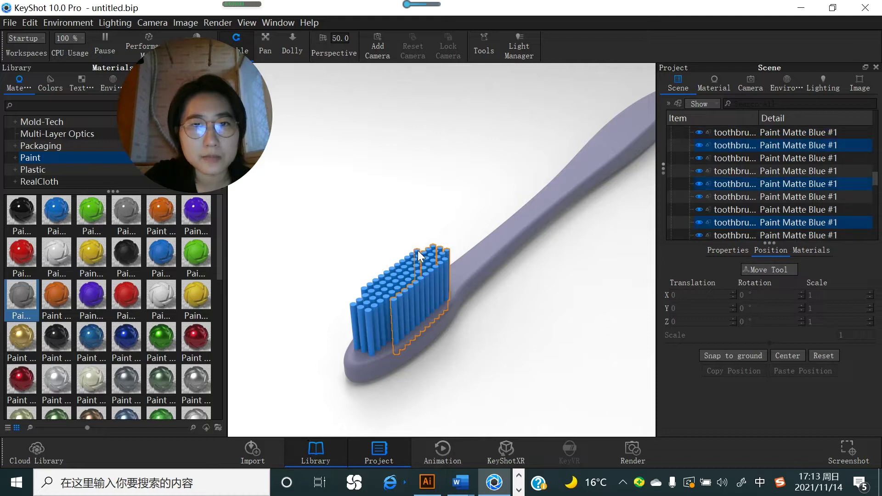
pyautogui.keyDown('shift'); pyautogui.click(404, 259); pyautogui.keyUp('shift')
pyautogui.keyDown('shift'); pyautogui.click(397, 264); pyautogui.keyUp('shift')
pyautogui.keyDown('shift'); pyautogui.click(393, 269); pyautogui.keyUp('shift')
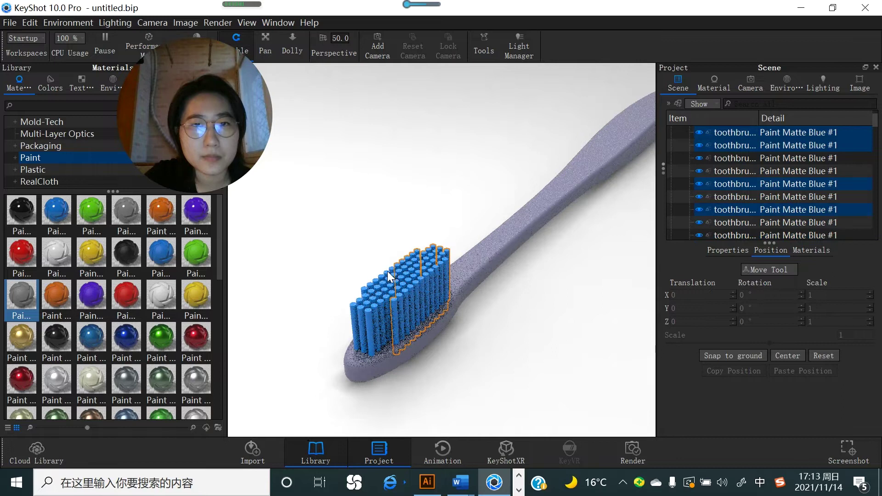
pyautogui.keyDown('shift'); pyautogui.click(382, 276); pyautogui.keyUp('shift')
pyautogui.keyDown('shift'); pyautogui.click(378, 280); pyautogui.keyUp('shift')
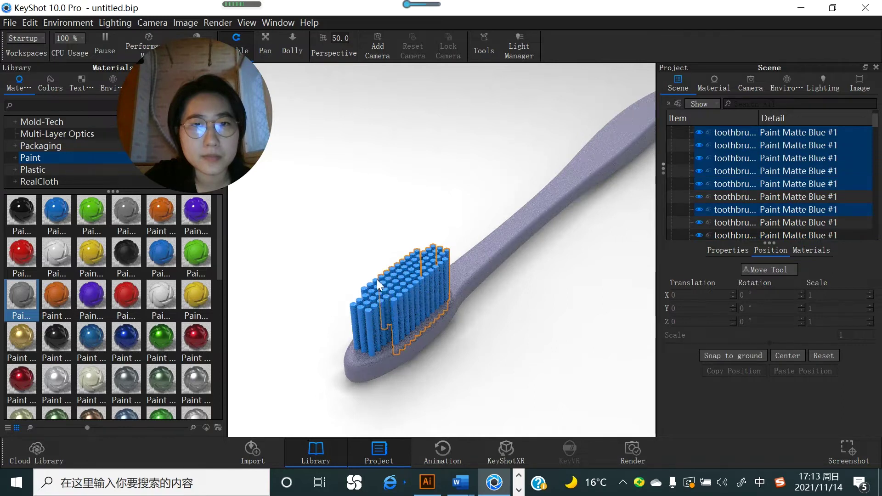
pyautogui.keyDown('shift'); pyautogui.click(369, 283); pyautogui.keyUp('shift')
pyautogui.keyDown('shift'); pyautogui.click(364, 288); pyautogui.keyUp('shift')
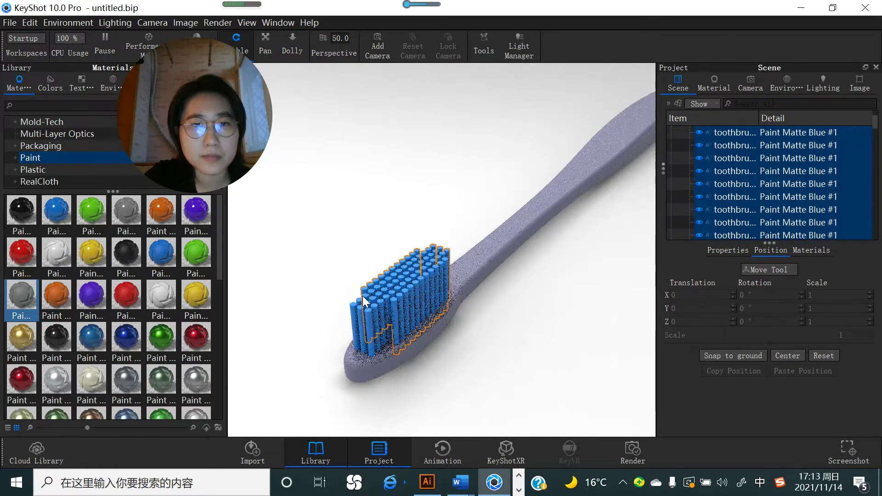
# Add the bristles around the front tip of the brush head to the selection, completing the outer ring.
pyautogui.keyDown('shift'); pyautogui.click(363, 297); pyautogui.keyUp('shift')
pyautogui.keyDown('shift'); pyautogui.click(358, 303); pyautogui.keyUp('shift')
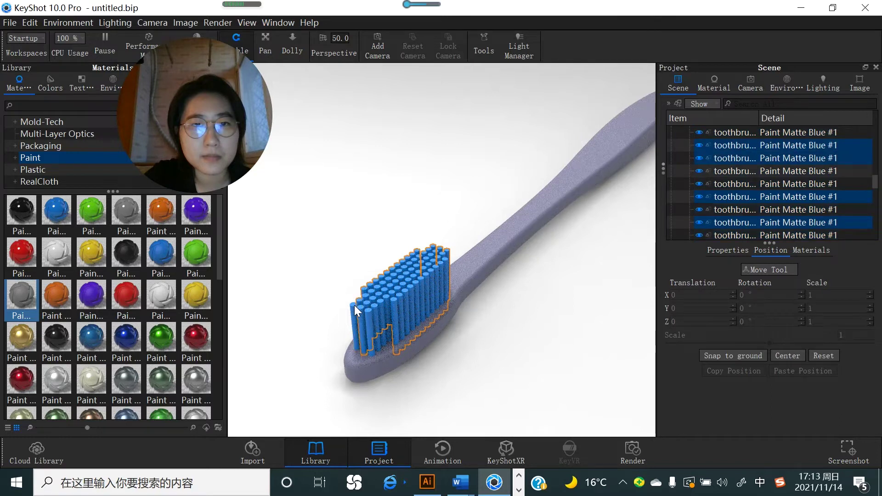
pyautogui.keyDown('shift'); pyautogui.click(354, 305); pyautogui.keyUp('shift')
pyautogui.keyDown('shift'); pyautogui.click(359, 312); pyautogui.keyUp('shift')
pyautogui.keyDown('shift'); pyautogui.click(370, 328); pyautogui.keyUp('shift')
pyautogui.keyDown('shift'); pyautogui.click(388, 338); pyautogui.keyUp('shift')
pyautogui.keyDown('shift'); pyautogui.click(390, 338); pyautogui.keyUp('shift')
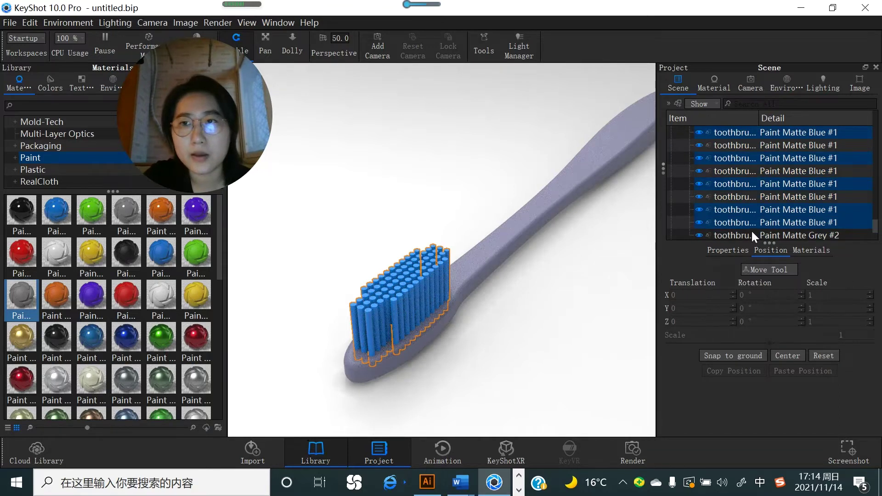
# Put the selected bristles in a new group named "outer brush" under the toothbrush model and accept the scene hierarchy change.
pyautogui.rightClick(733, 222)
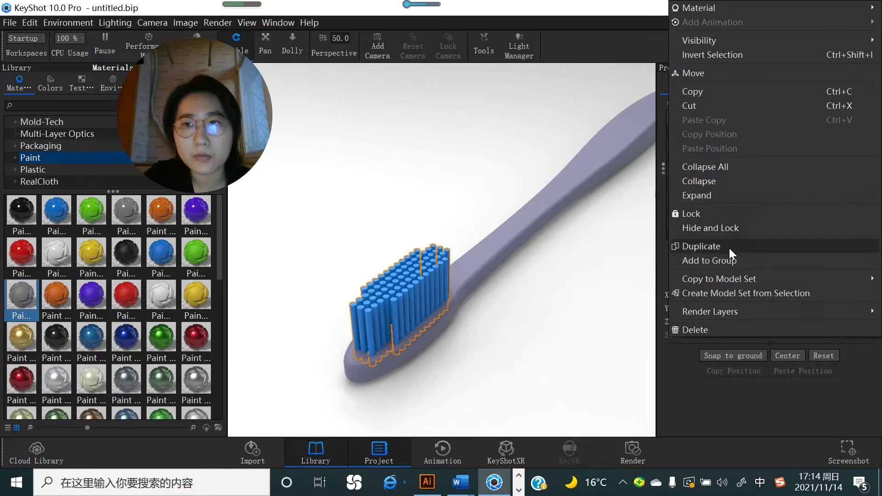
pyautogui.click(718, 260)
pyautogui.click(411, 125)
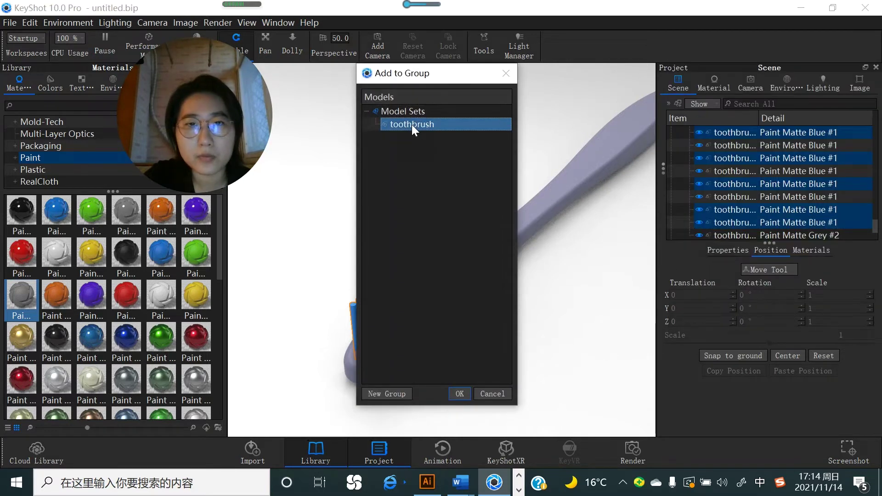
pyautogui.click(391, 392)
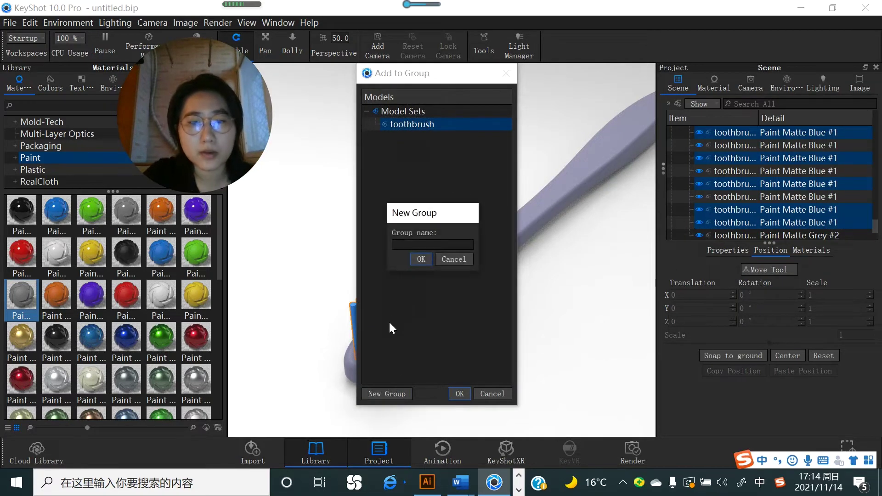
pyautogui.write('outer')
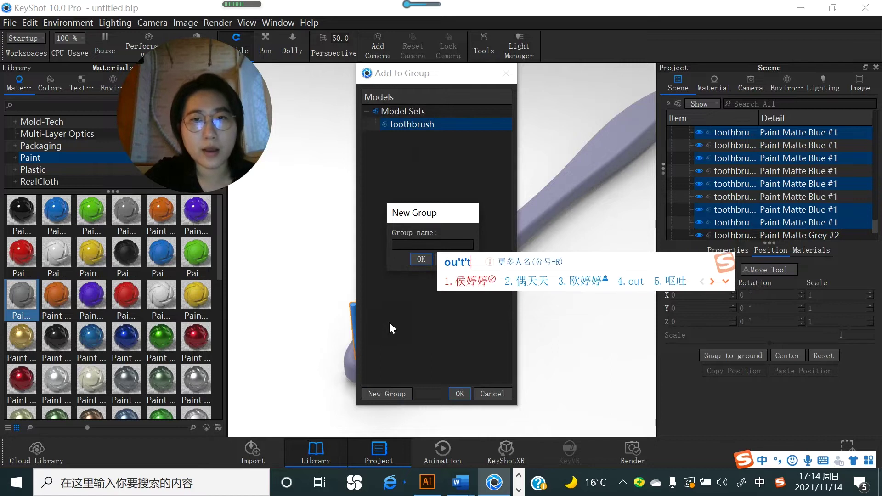
pyautogui.press('Return')
pyautogui.write('brush')
pyautogui.press('Return')
pyautogui.click(421, 258)
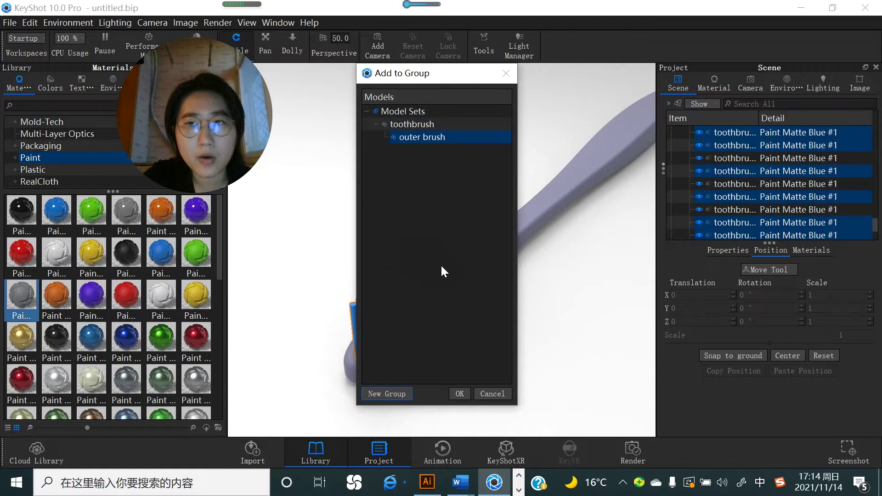
pyautogui.click(455, 392)
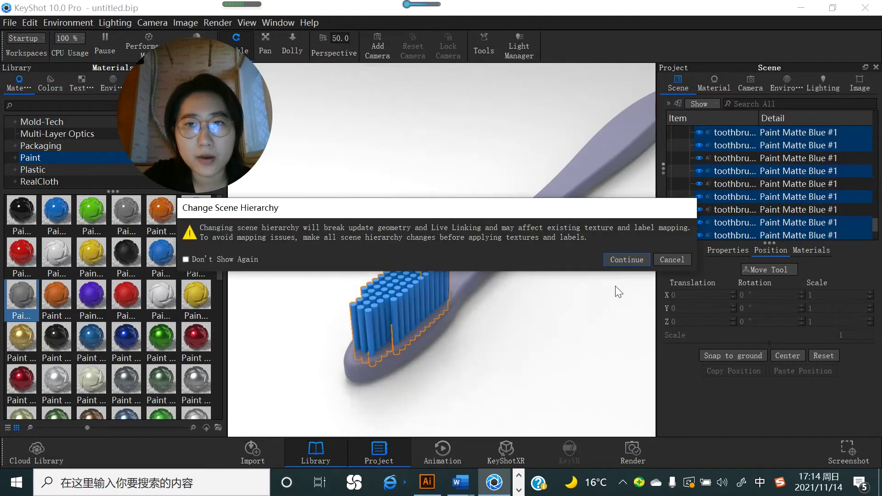
pyautogui.click(627, 260)
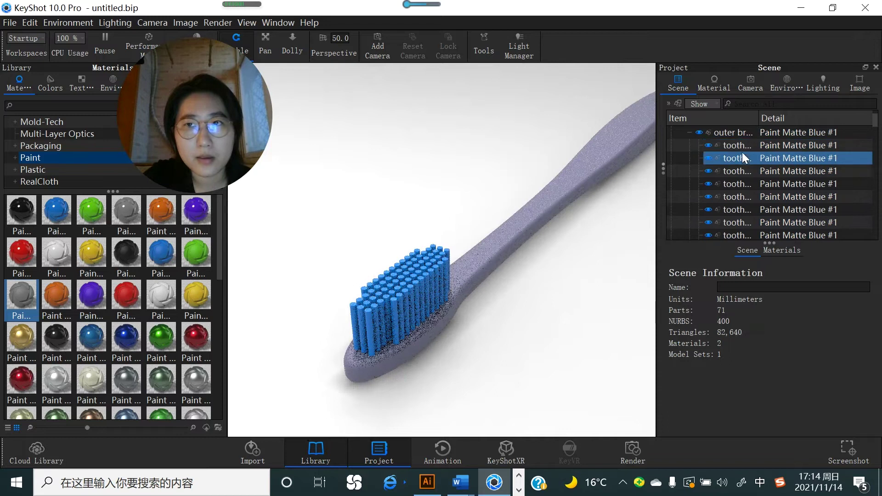
# Try Paint Matte White on the outer brush group, and unlink the material of a front-tip bristle in that group.
pyautogui.click(729, 133)
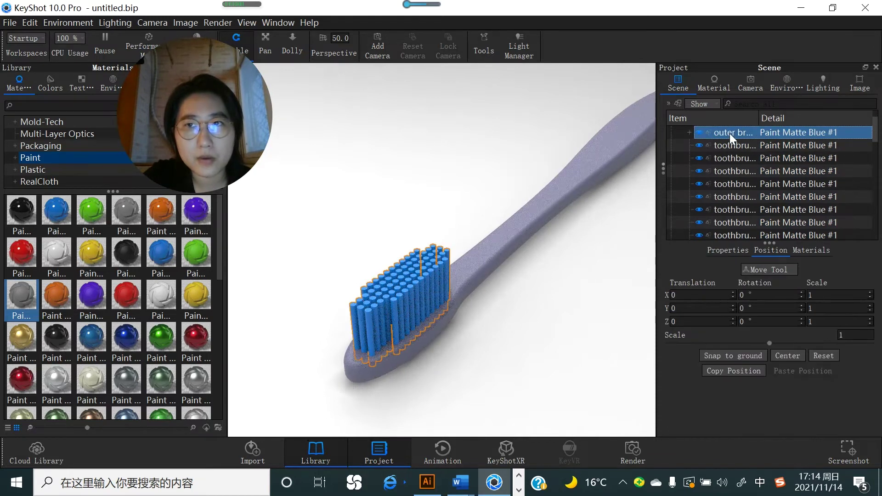
pyautogui.moveTo(160, 296)
pyautogui.mouseDown()
pyautogui.moveTo(374, 198)
pyautogui.moveTo(734, 129)
pyautogui.mouseUp()
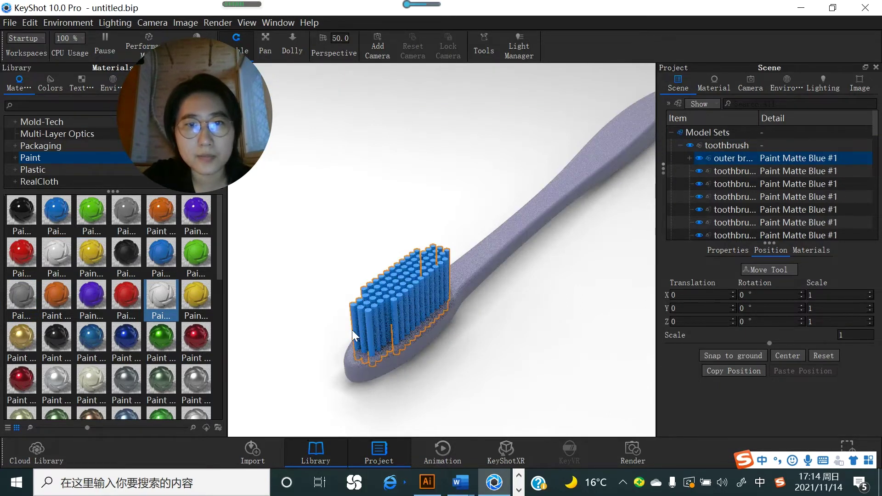
pyautogui.rightClick(723, 156)
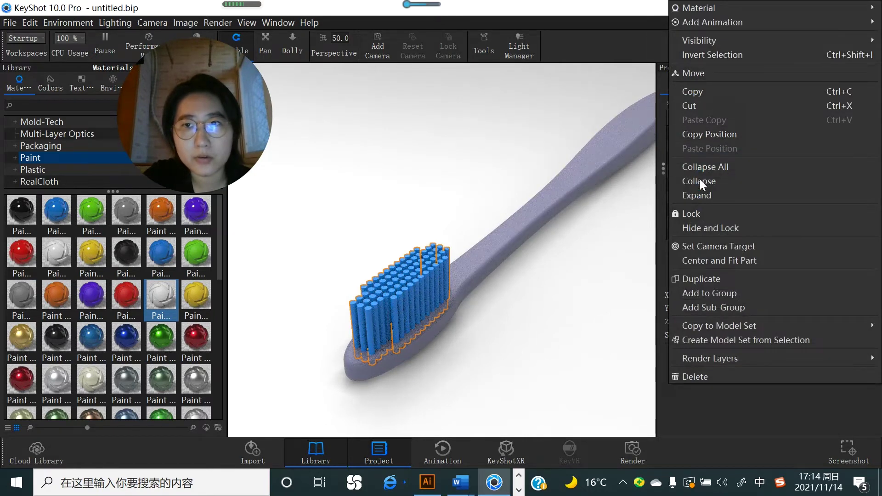
pyautogui.click(635, 284)
pyautogui.rightClick(354, 310)
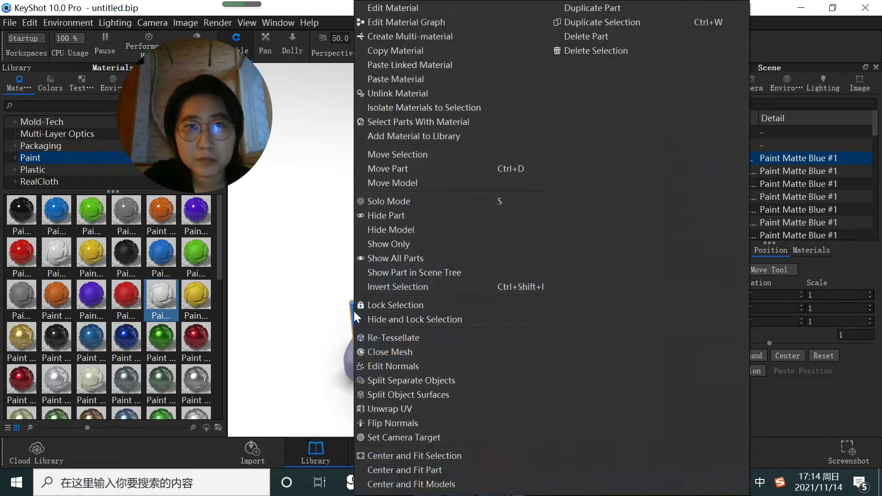
pyautogui.click(395, 93)
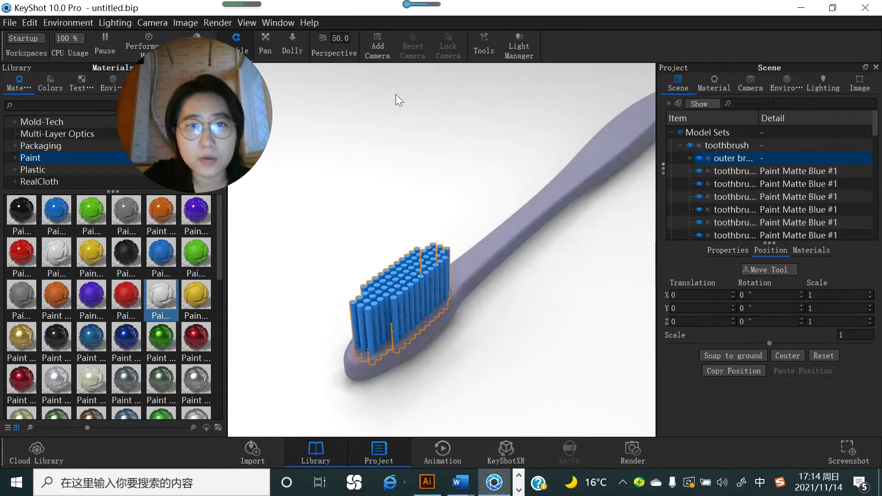
# Apply the Paint Matte White material from the library to the whole outer brush group and clear the selection.
pyautogui.moveTo(156, 296)
pyautogui.mouseDown()
pyautogui.moveTo(351, 316)
pyautogui.moveTo(355, 335)
pyautogui.mouseUp()
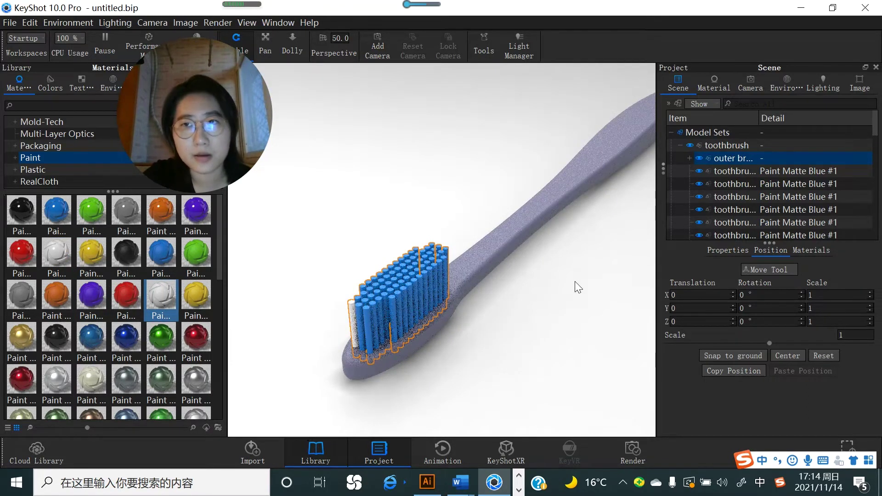
pyautogui.moveTo(156, 296); pyautogui.dragTo(726, 156)
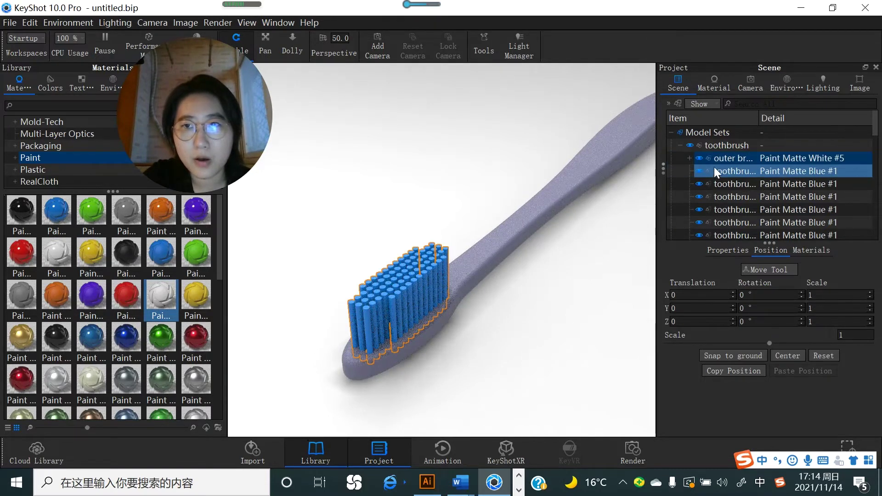
pyautogui.click(502, 315)
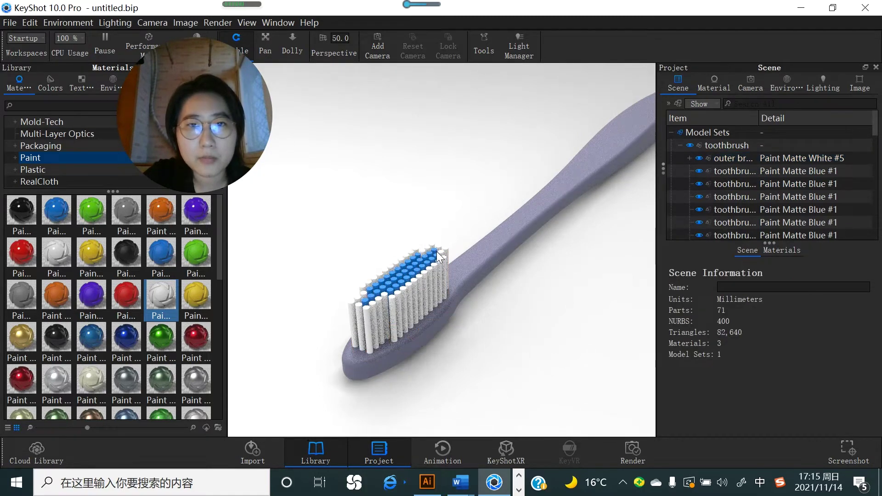
# Move the missed near-side bristle by the handle end into the outer brush group, and reapply Paint Matte White to the group.
pyautogui.moveTo(429, 276); pyautogui.dragTo(432, 280)
pyautogui.scroll(3, 436, 283)
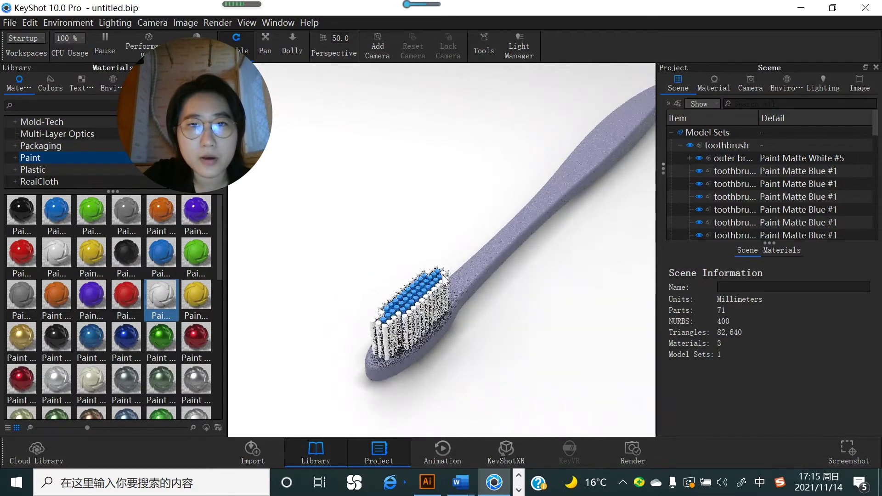
pyautogui.click(439, 292)
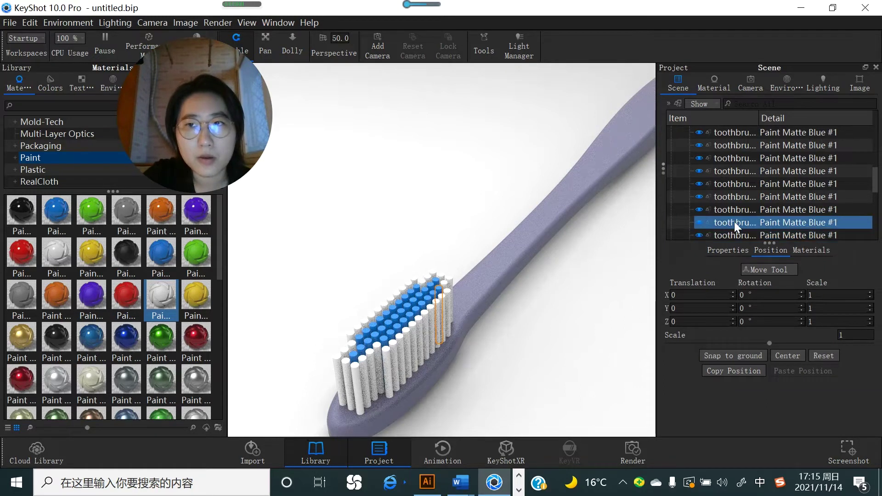
pyautogui.moveTo(734, 221)
pyautogui.mouseDown()
pyautogui.moveTo(735, 121)
pyautogui.moveTo(737, 132)
pyautogui.moveTo(752, 127)
pyautogui.moveTo(741, 127)
pyautogui.moveTo(742, 144)
pyautogui.moveTo(743, 123)
pyautogui.moveTo(738, 153)
pyautogui.moveTo(740, 123)
pyautogui.moveTo(744, 131)
pyautogui.moveTo(863, 130)
pyautogui.moveTo(732, 127)
pyautogui.mouseUp()
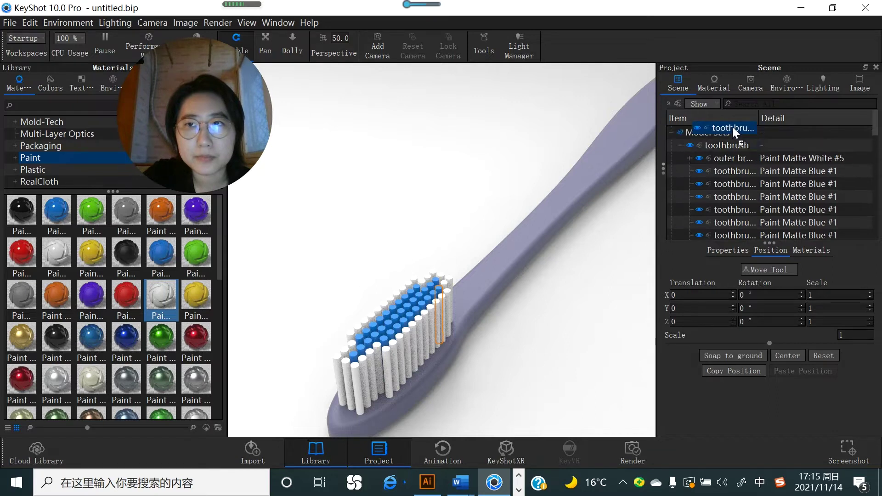
pyautogui.click(732, 156)
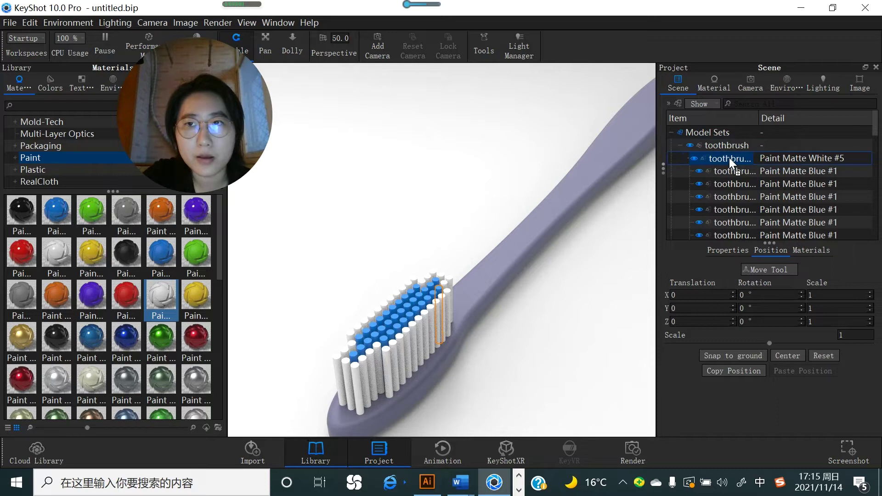
pyautogui.moveTo(729, 158); pyautogui.dragTo(730, 173)
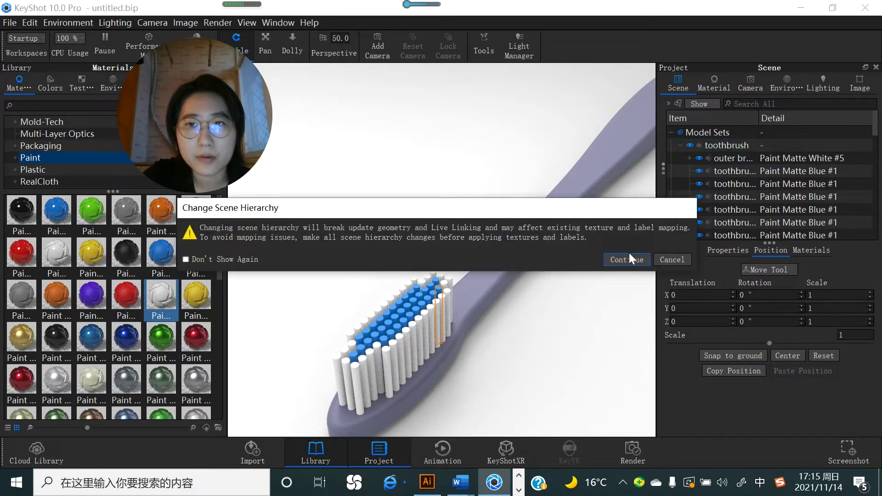
pyautogui.click(628, 259)
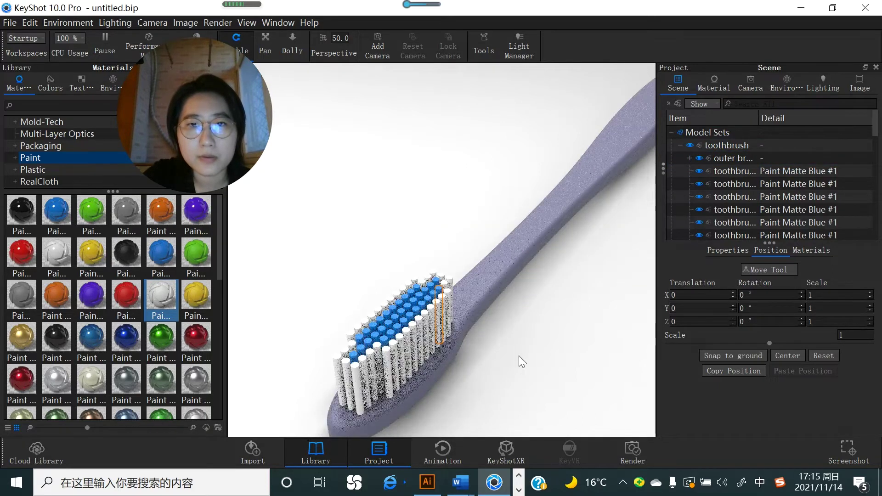
pyautogui.moveTo(156, 297)
pyautogui.mouseDown()
pyautogui.moveTo(299, 191)
pyautogui.moveTo(643, 121)
pyautogui.moveTo(731, 158)
pyautogui.mouseUp()
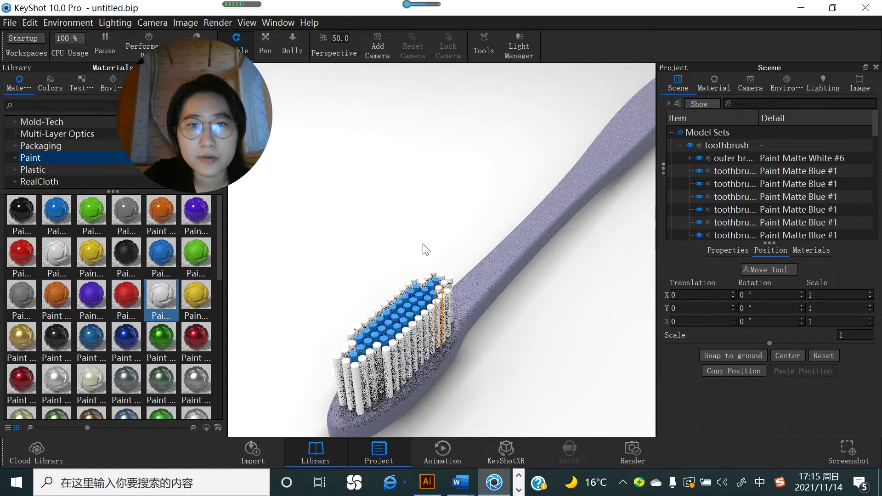
pyautogui.click(407, 243)
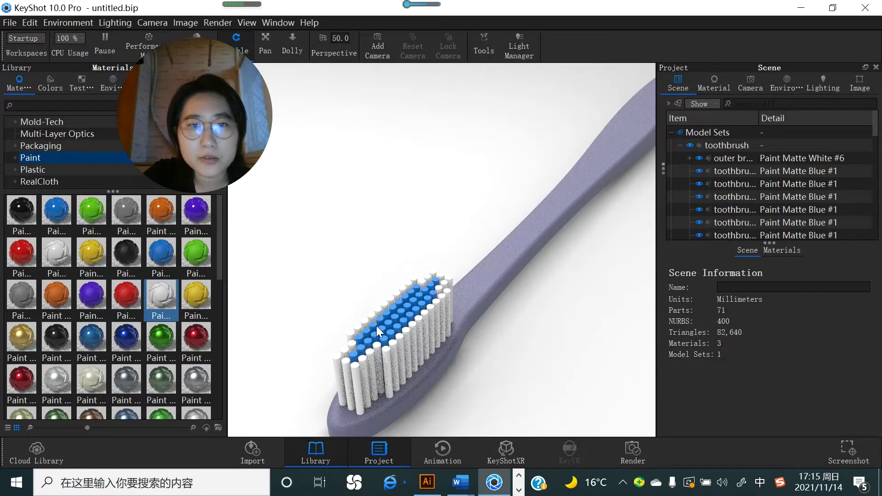
# Put all remaining Paint Matte Blue bristles in a new group named "inner brush" under the toothbrush model and accept the scene hierarchy change.
pyautogui.click(738, 171)
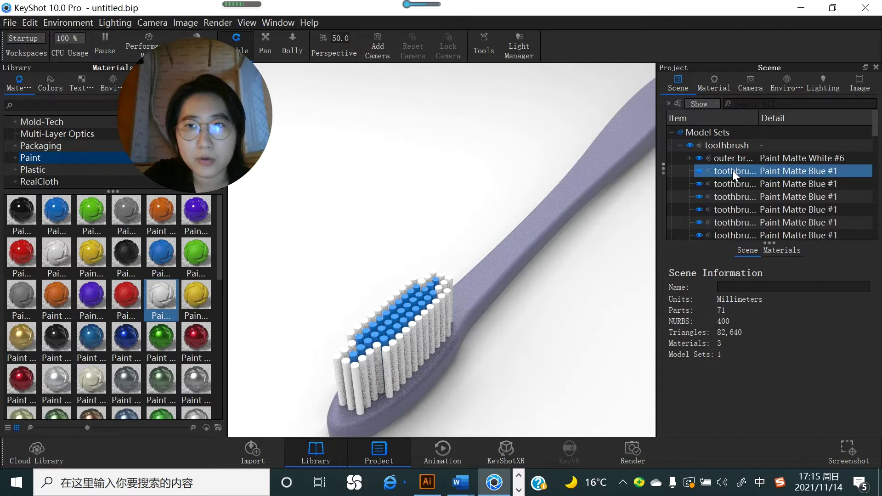
pyautogui.click(730, 170)
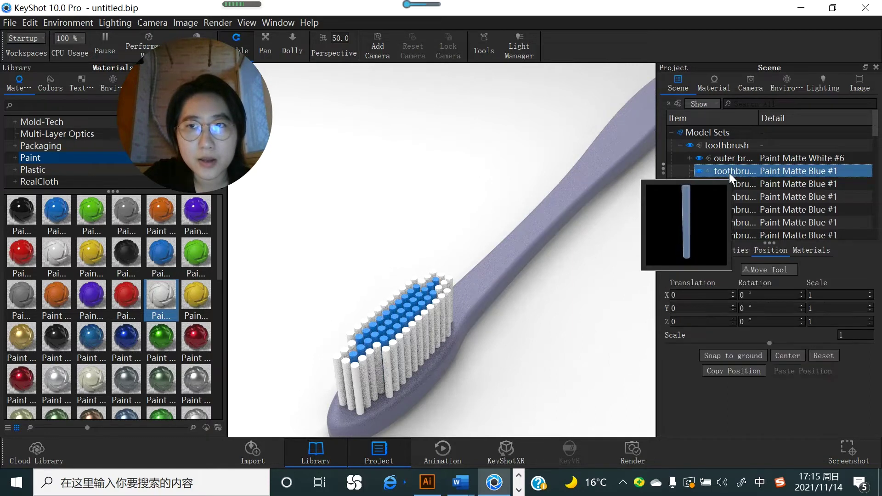
pyautogui.scroll(-2, 751, 207)
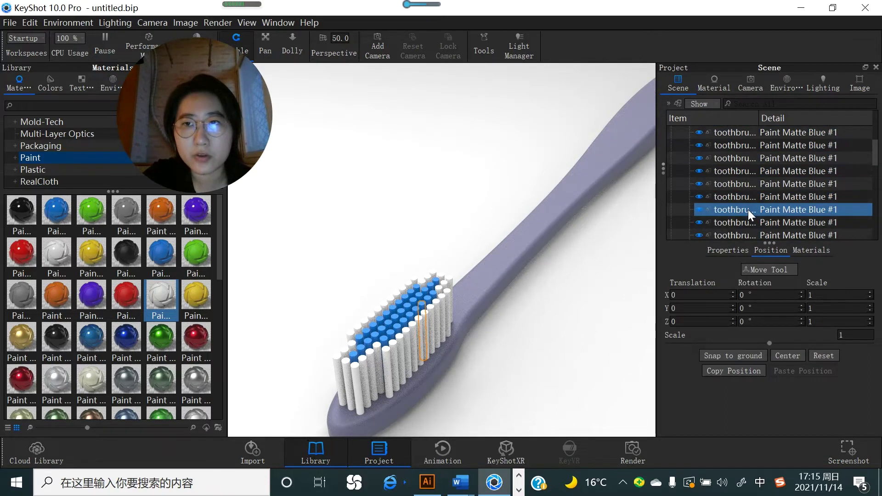
pyautogui.scroll(-2, 748, 210)
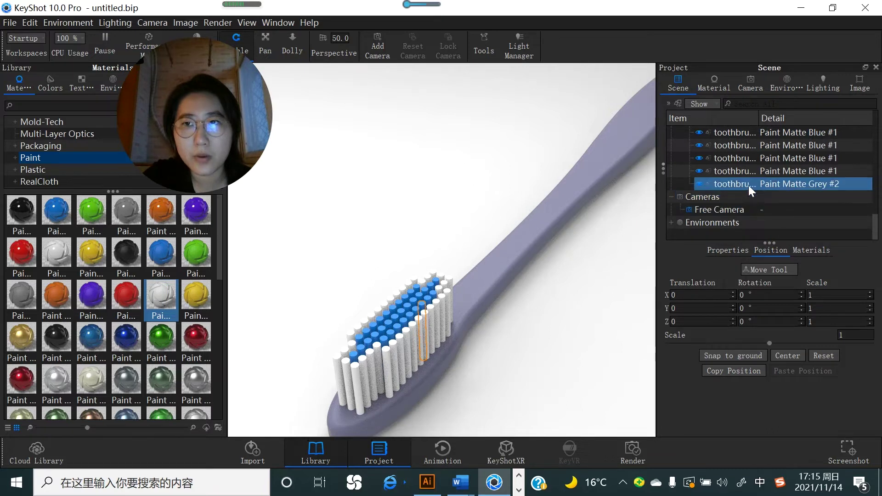
pyautogui.keyDown('shift'); pyautogui.click(744, 171); pyautogui.keyUp('shift')
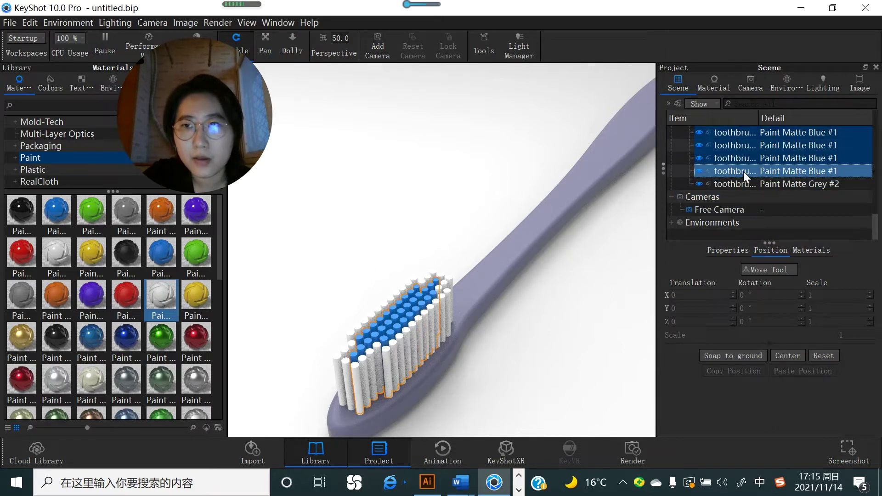
pyautogui.rightClick(744, 172)
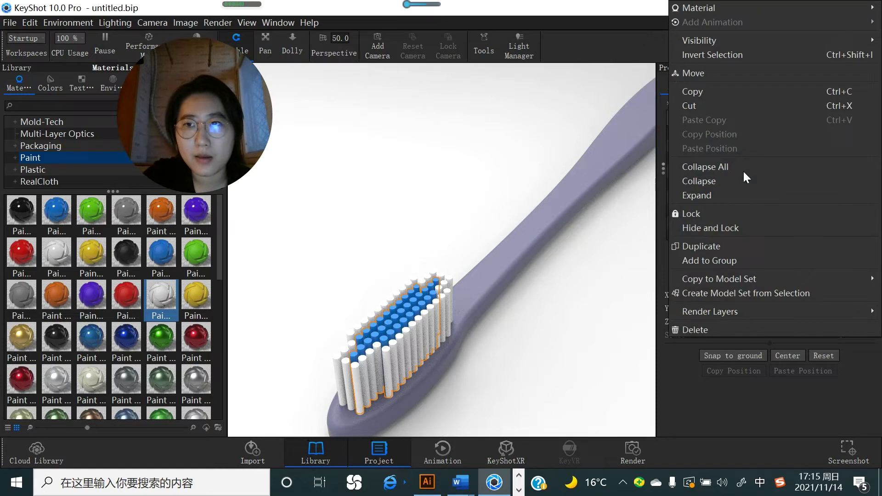
pyautogui.click(720, 262)
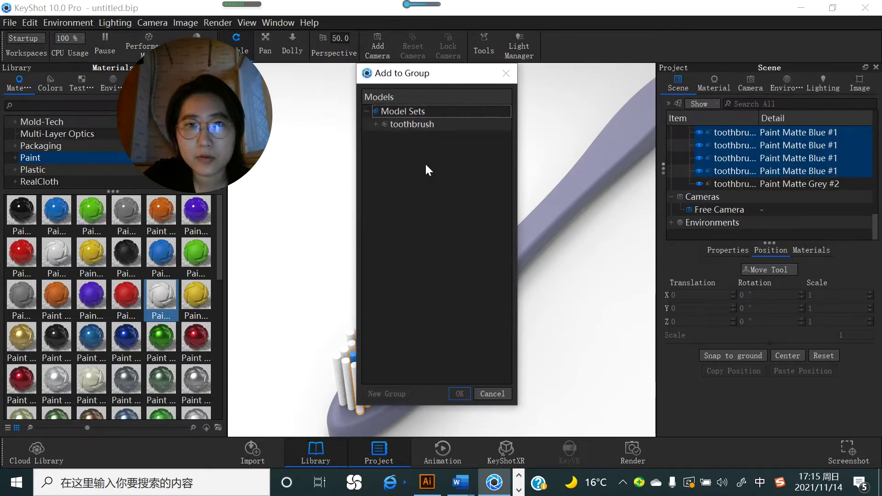
pyautogui.click(409, 124)
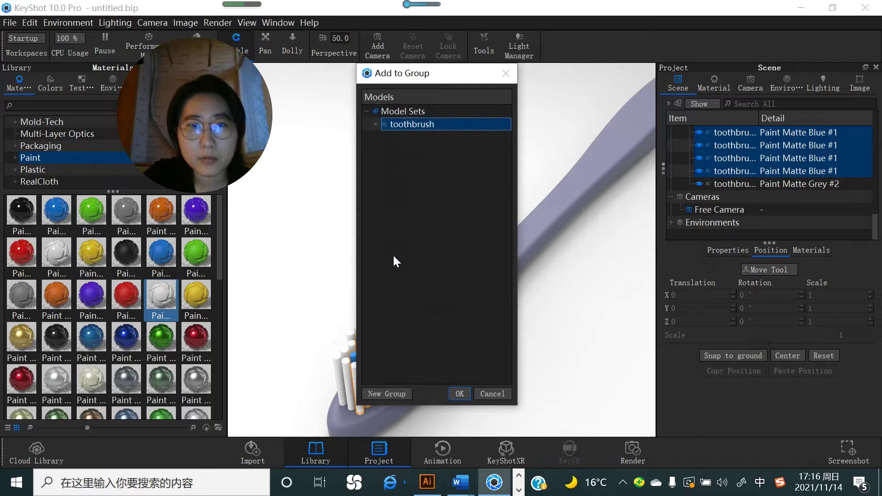
pyautogui.click(384, 392)
pyautogui.write('inner')
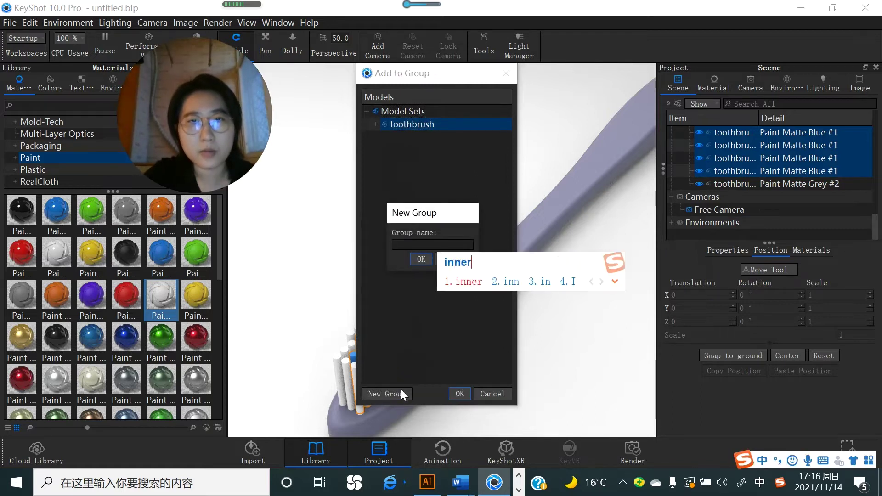
pyautogui.press('space')
pyautogui.write('brush')
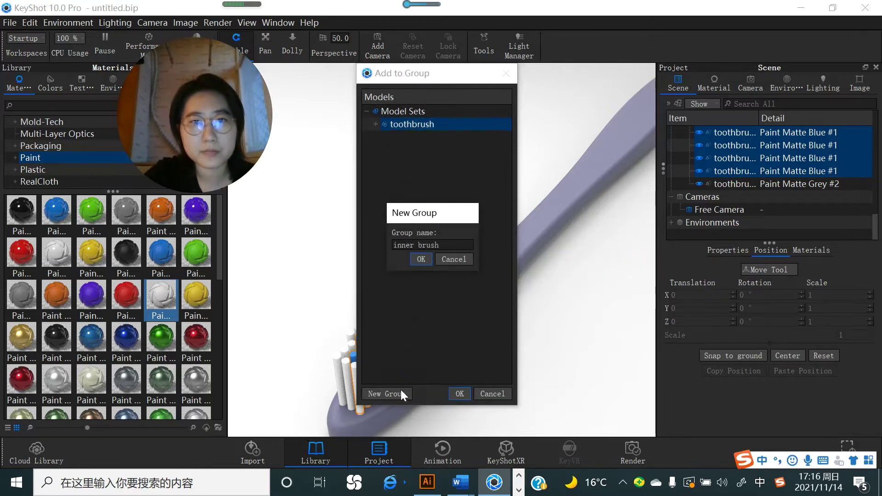
pyautogui.click(421, 259)
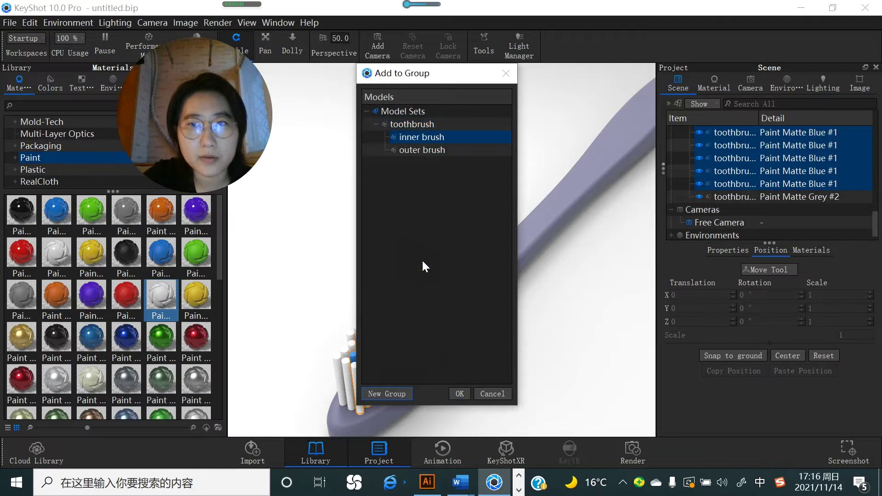
pyautogui.click(459, 393)
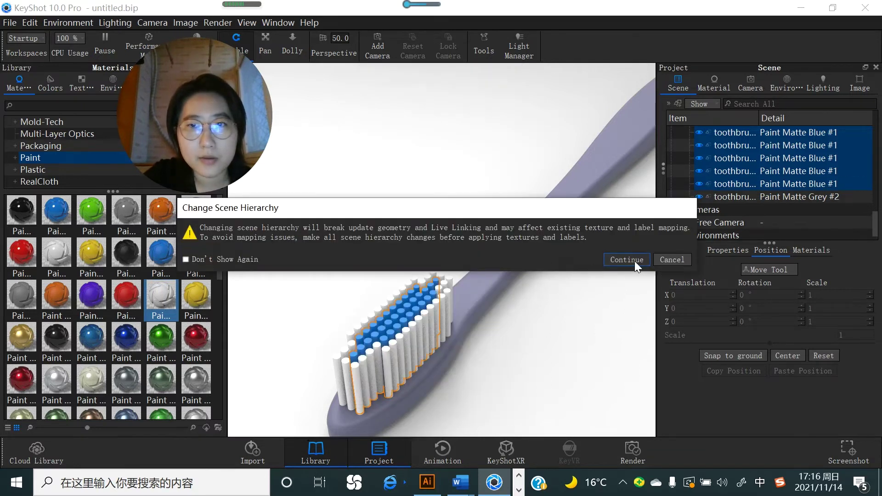
pyautogui.click(621, 261)
# Apply the Paint Matte Yellow material from the library to the whole inner brush group and collapse the group.
pyautogui.click(747, 171)
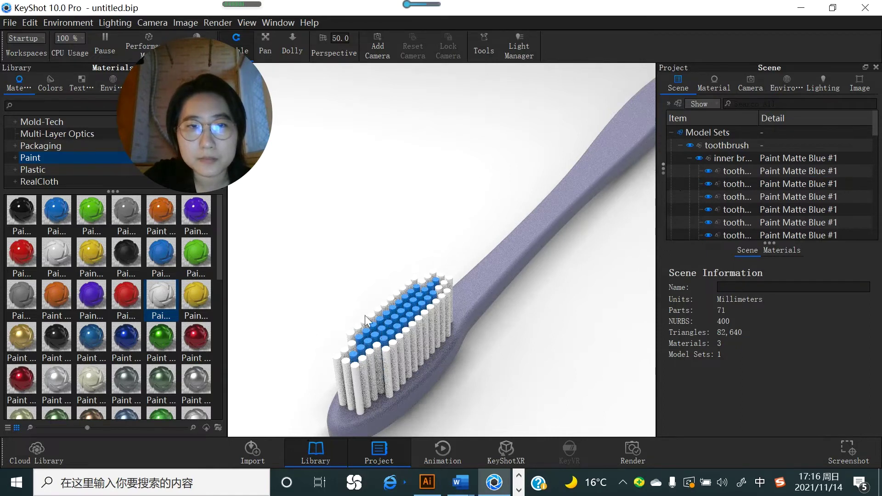
pyautogui.moveTo(202, 293)
pyautogui.mouseDown()
pyautogui.moveTo(222, 272)
pyautogui.moveTo(535, 124)
pyautogui.moveTo(723, 158)
pyautogui.mouseUp()
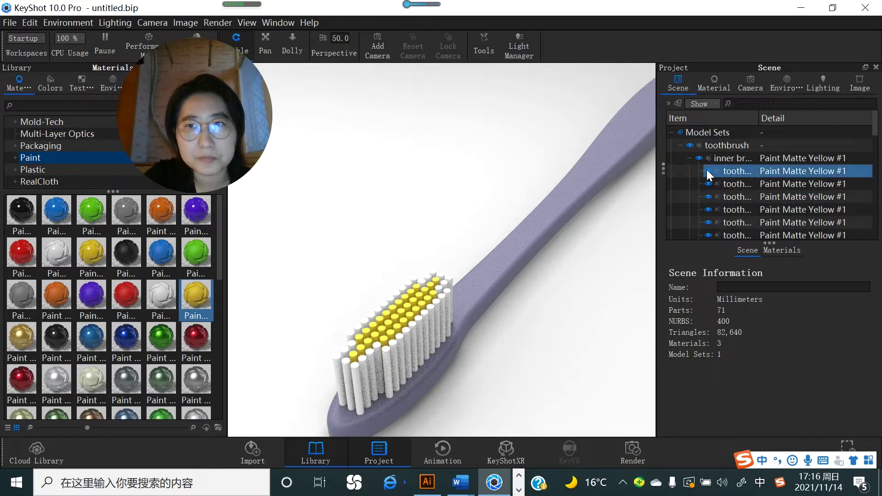
pyautogui.click(689, 158)
# Rename the toothbrush handle's material as "body", check it in the scene tree, and clear the selection.
pyautogui.click(699, 183)
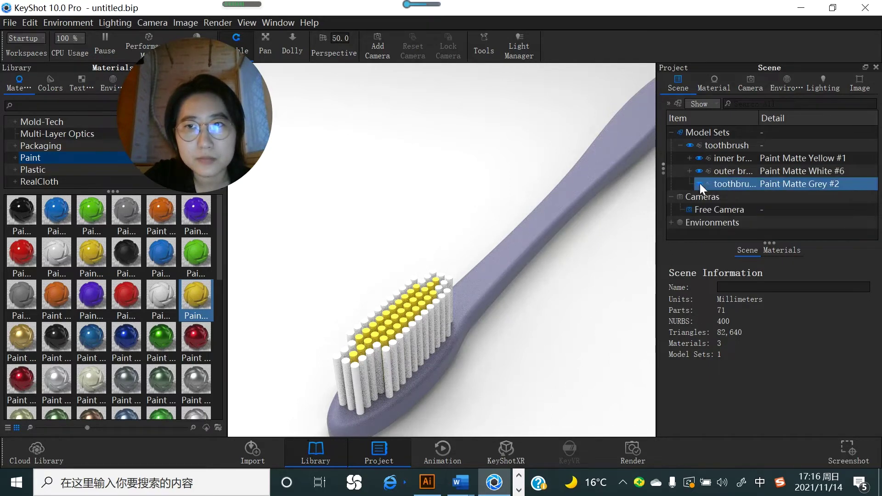
pyautogui.click(734, 181)
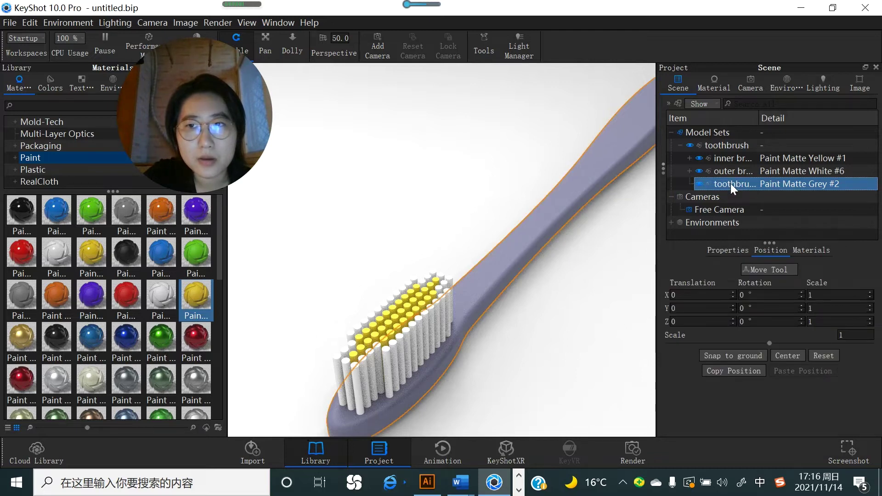
pyautogui.doubleClick(731, 183)
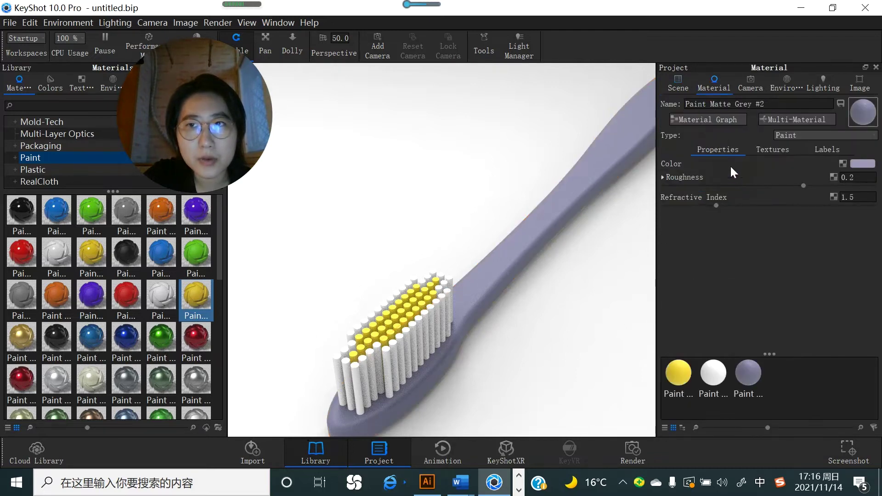
pyautogui.click(719, 106)
pyautogui.moveTo(765, 103); pyautogui.dragTo(685, 104)
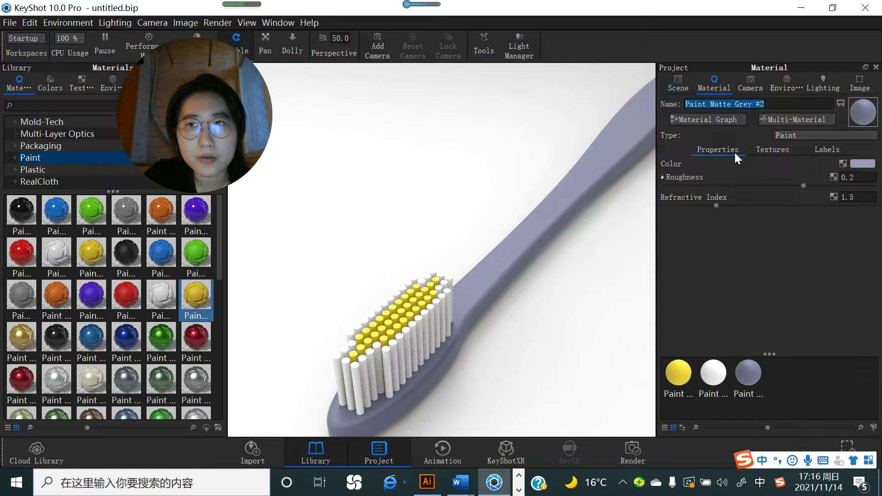
pyautogui.write('body')
pyautogui.press('Return')
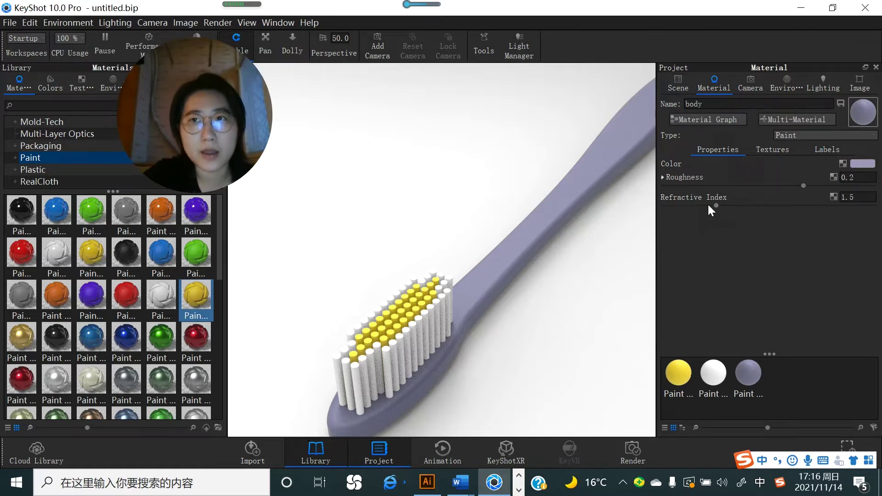
pyautogui.click(678, 85)
pyautogui.click(720, 183)
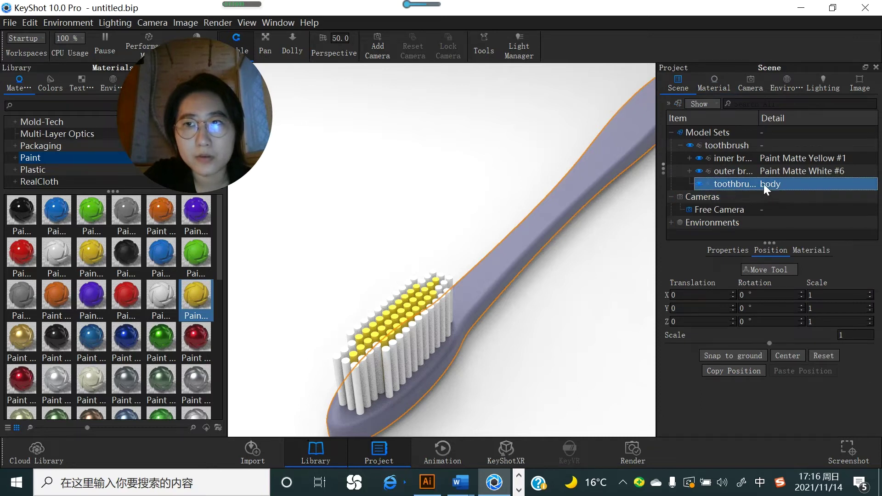
pyautogui.click(571, 314)
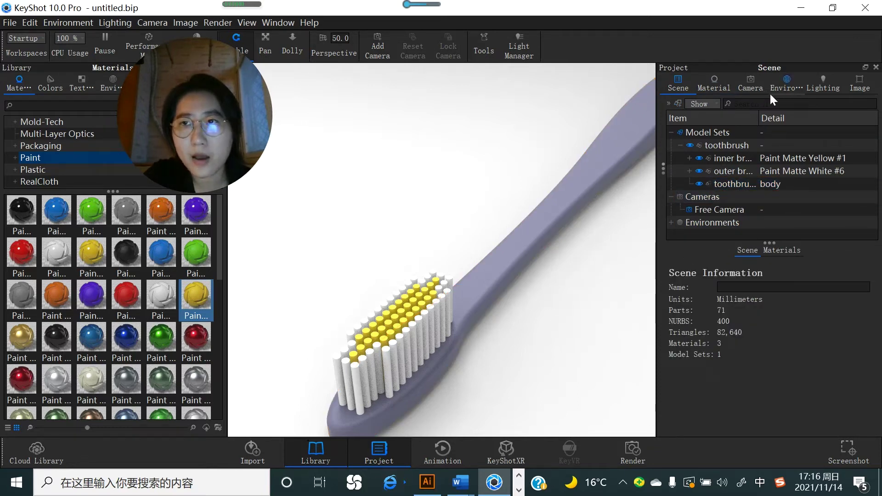
# Position the camera spherically with distance 202.4 mm, azimuth -146.52°, inclination 29.7° and twist -1.8°.
pyautogui.click(757, 87)
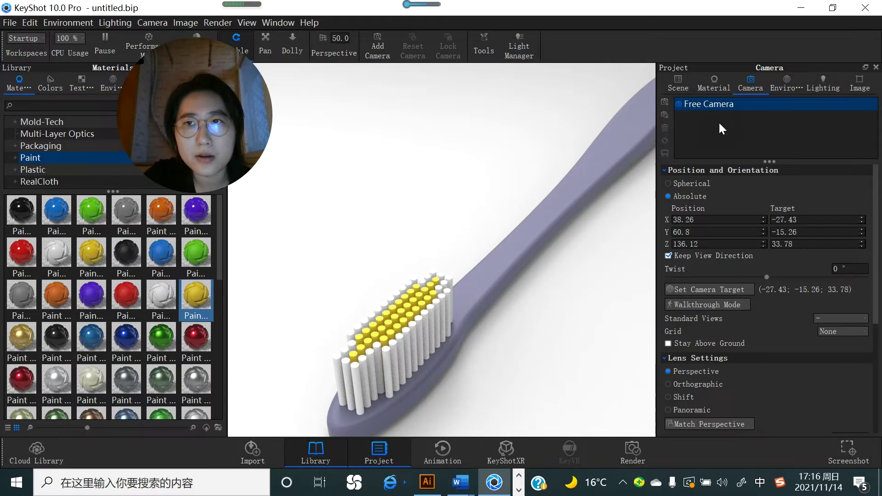
pyautogui.click(668, 185)
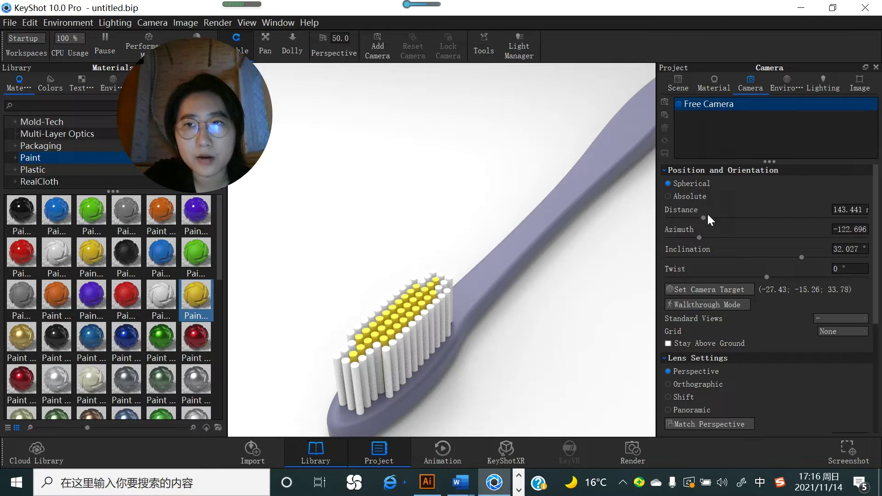
pyautogui.moveTo(704, 216); pyautogui.dragTo(687, 237)
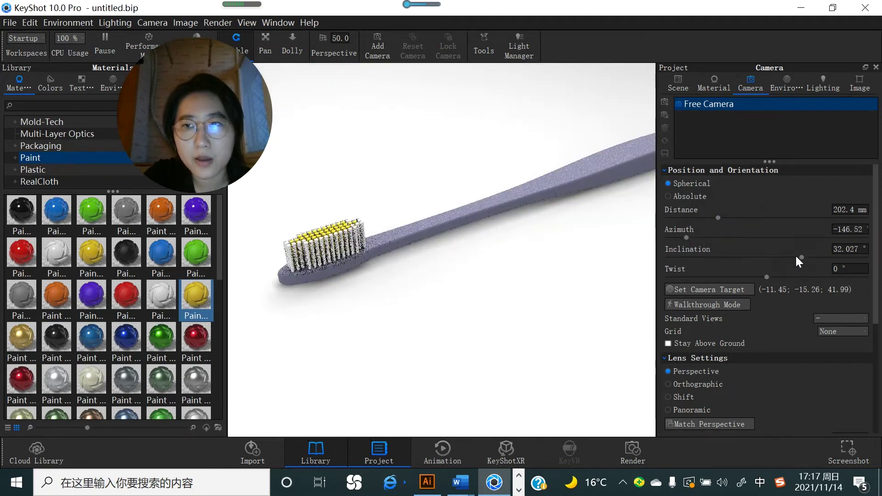
pyautogui.moveTo(801, 257); pyautogui.dragTo(768, 275)
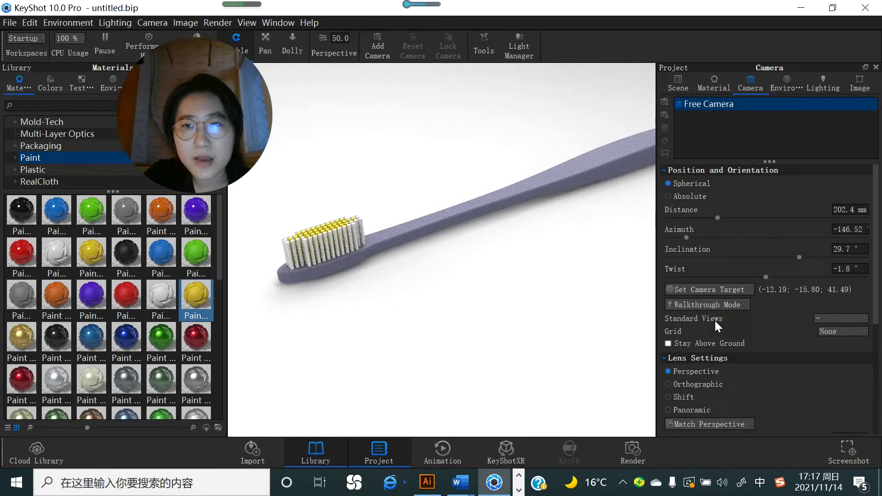
# Try the Front and Top standard camera views, and set the camera to the Isometric view.
pyautogui.click(863, 319)
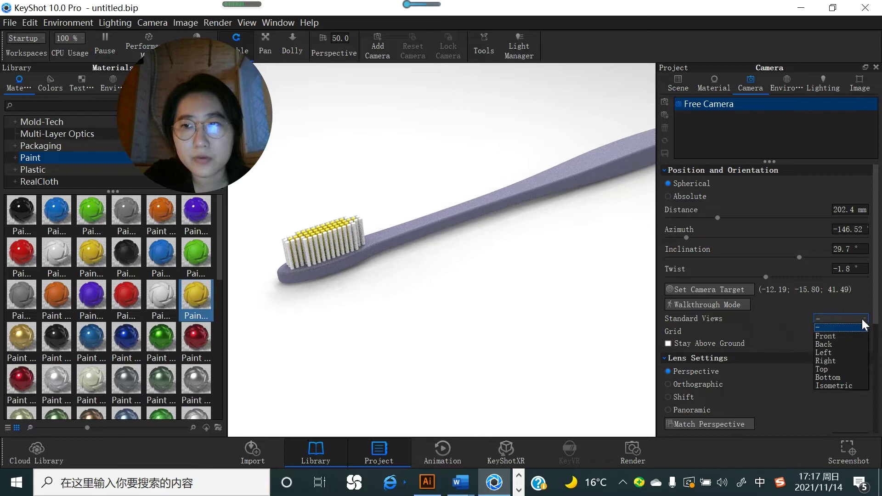
pyautogui.click(827, 335)
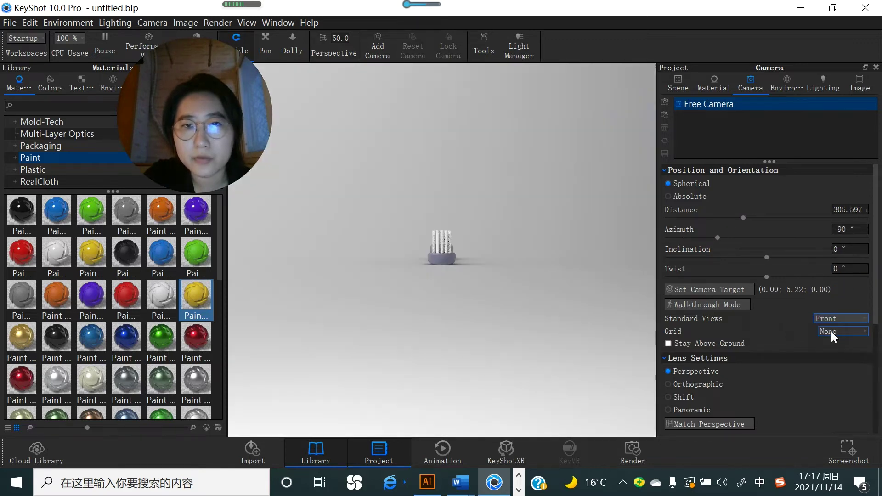
pyautogui.click(833, 319)
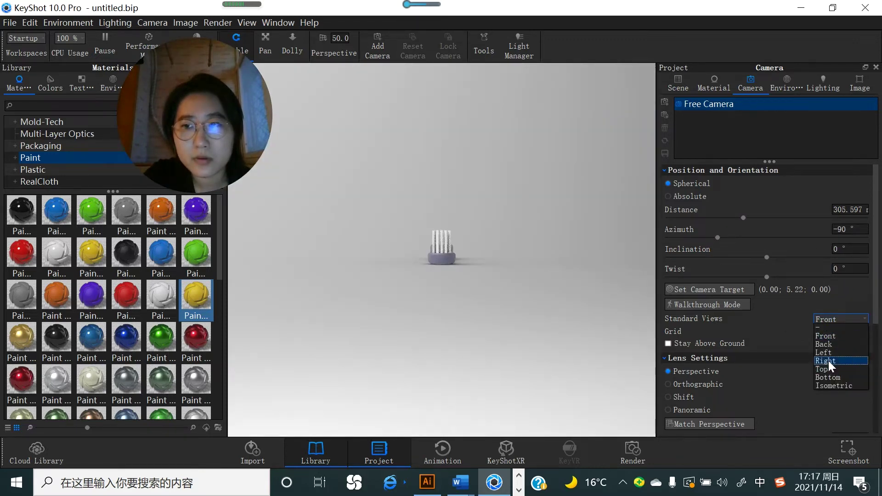
pyautogui.click(827, 368)
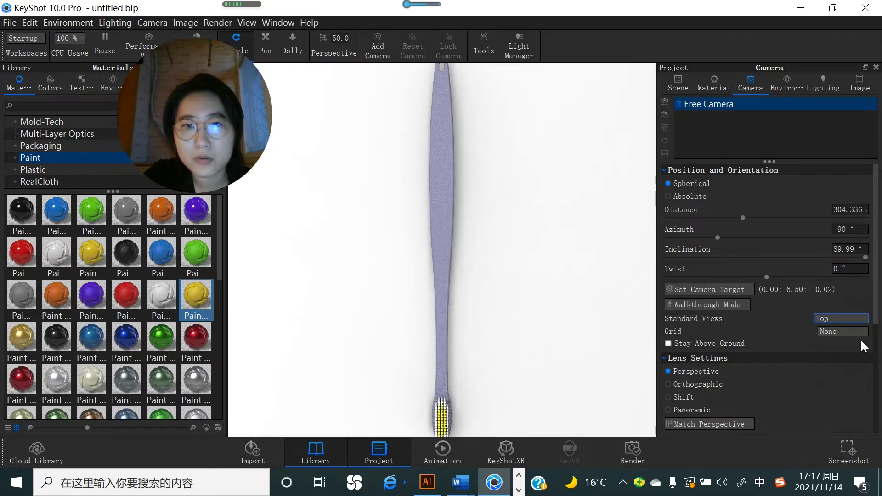
pyautogui.click(845, 318)
pyautogui.click(835, 384)
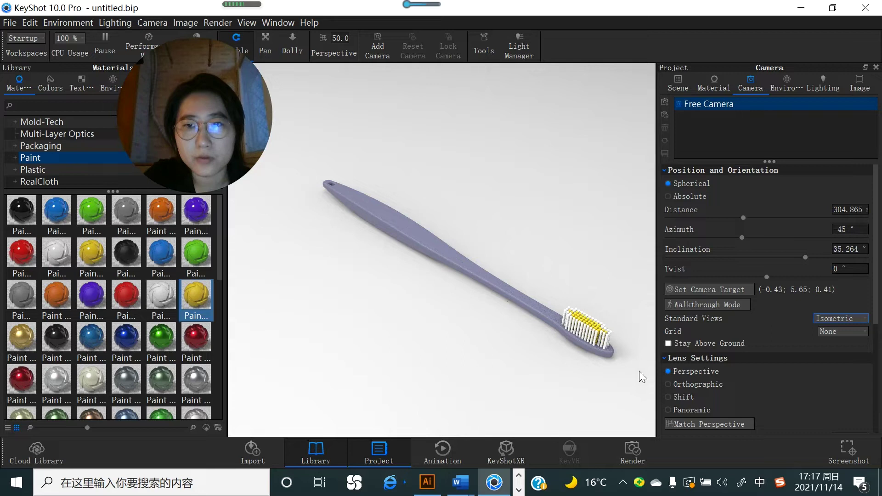
# Move the misplaced yellow bristle near the brush tip into the outer brush group and reapply Paint Matte White to that group.
pyautogui.scroll(5, 642, 363)
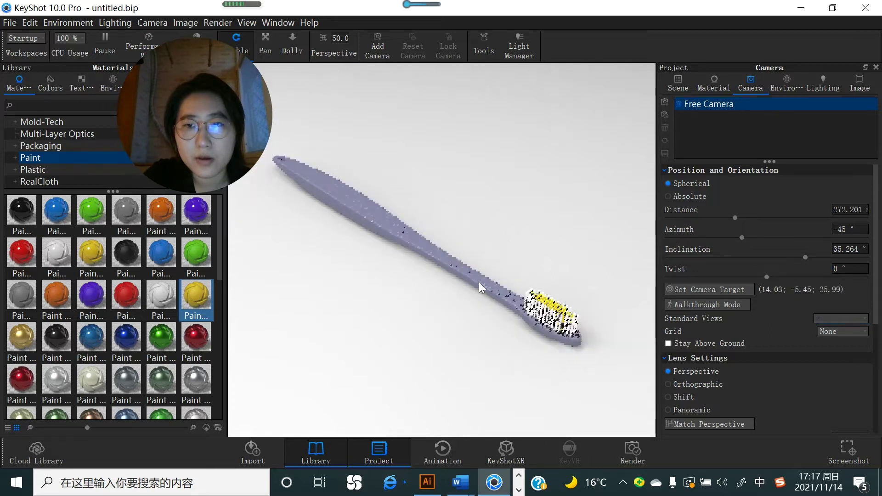
pyautogui.scroll(6, 552, 310)
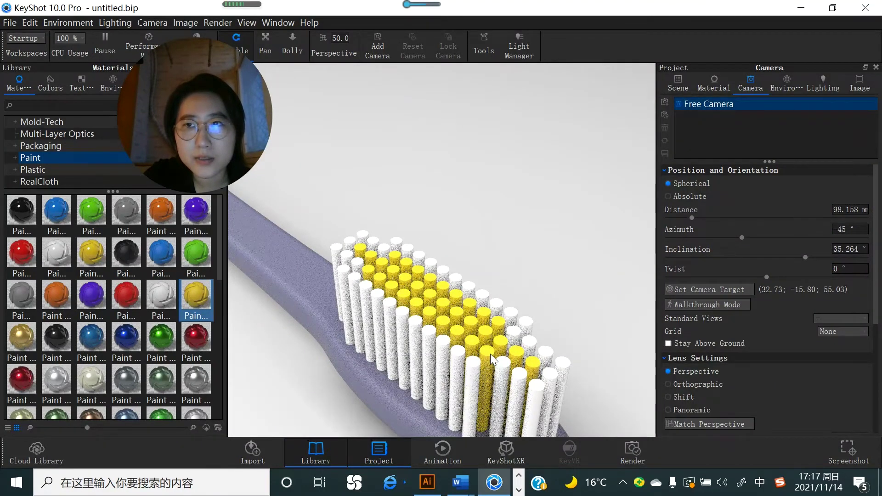
pyautogui.click(678, 85)
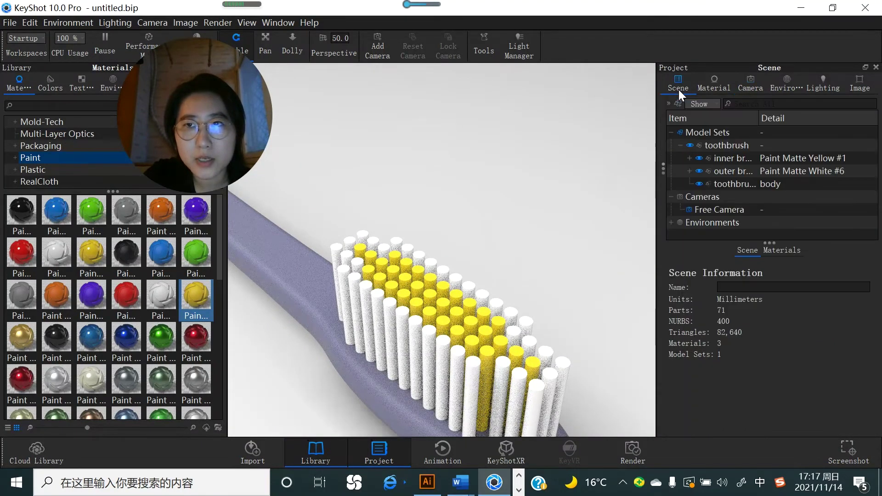
pyautogui.click(489, 357)
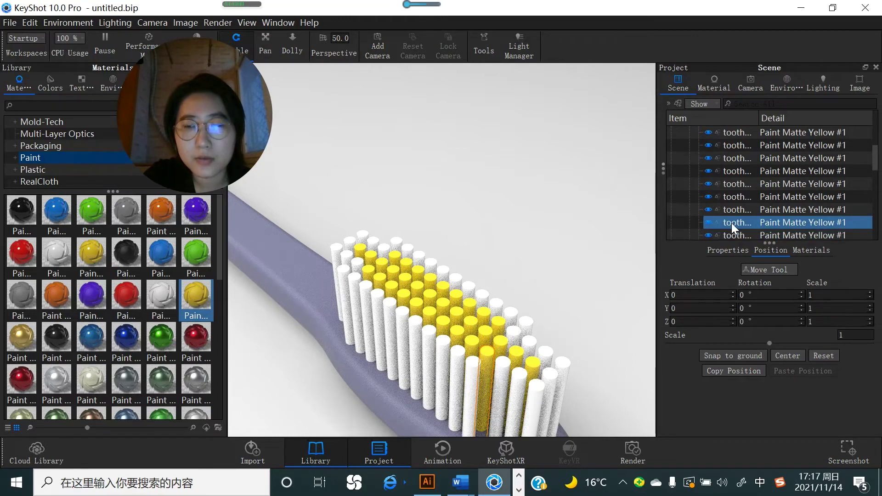
pyautogui.moveTo(732, 222)
pyautogui.mouseDown()
pyautogui.moveTo(730, 125)
pyautogui.moveTo(707, 125)
pyautogui.moveTo(703, 108)
pyautogui.moveTo(841, 133)
pyautogui.moveTo(879, 157)
pyautogui.moveTo(846, 137)
pyautogui.moveTo(753, 127)
pyautogui.moveTo(748, 137)
pyautogui.moveTo(759, 142)
pyautogui.moveTo(777, 126)
pyautogui.moveTo(791, 134)
pyautogui.moveTo(781, 232)
pyautogui.moveTo(746, 244)
pyautogui.moveTo(733, 237)
pyautogui.mouseUp()
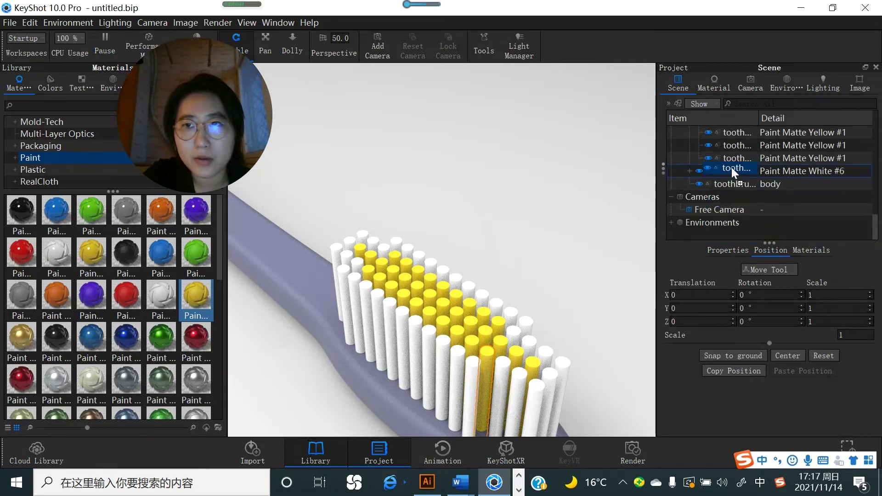
pyautogui.moveTo(732, 168); pyautogui.dragTo(731, 167)
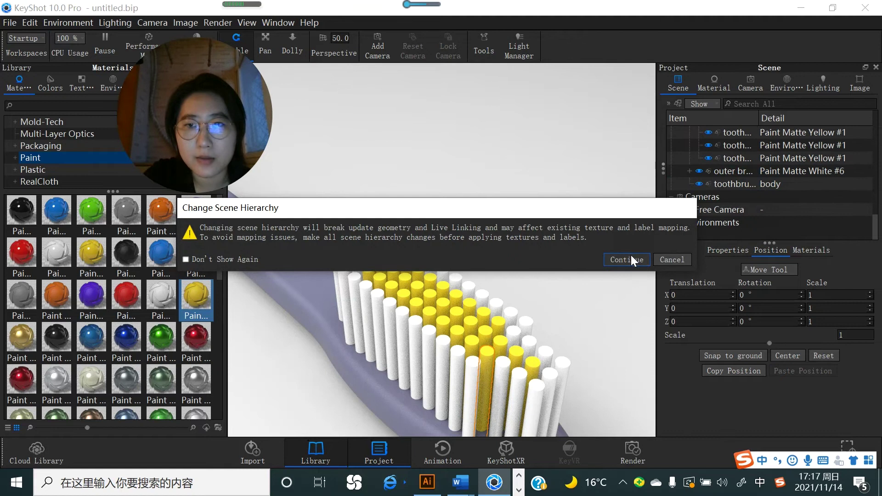
pyautogui.click(631, 254)
pyautogui.moveTo(169, 307)
pyautogui.mouseDown()
pyautogui.moveTo(259, 265)
pyautogui.moveTo(734, 175)
pyautogui.mouseUp()
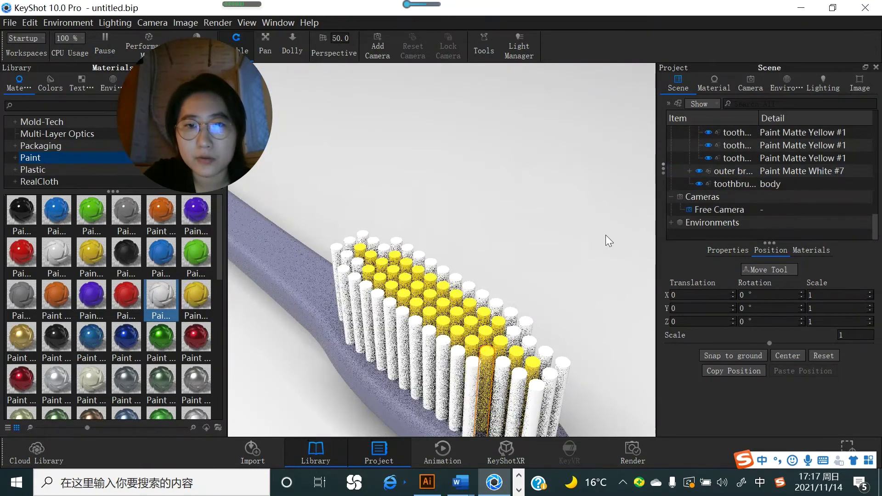
pyautogui.moveTo(550, 244); pyautogui.dragTo(514, 275)
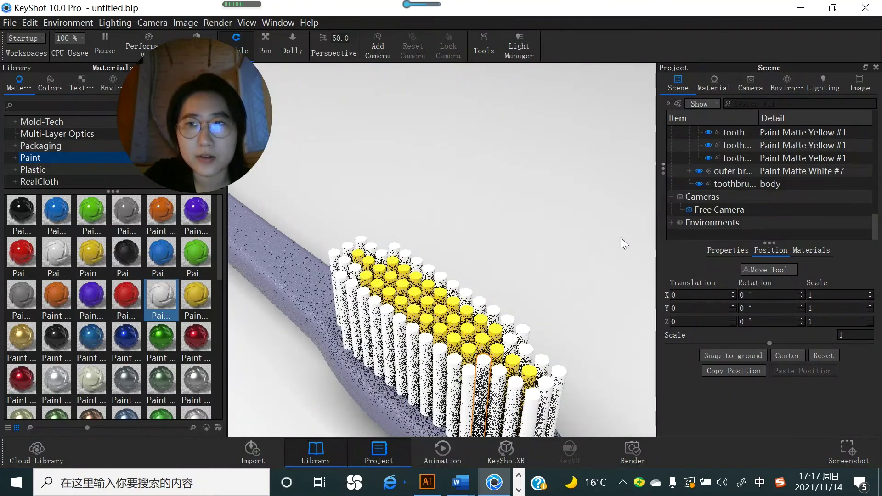
# Set the free camera back to the Isometric standard view.
pyautogui.click(755, 89)
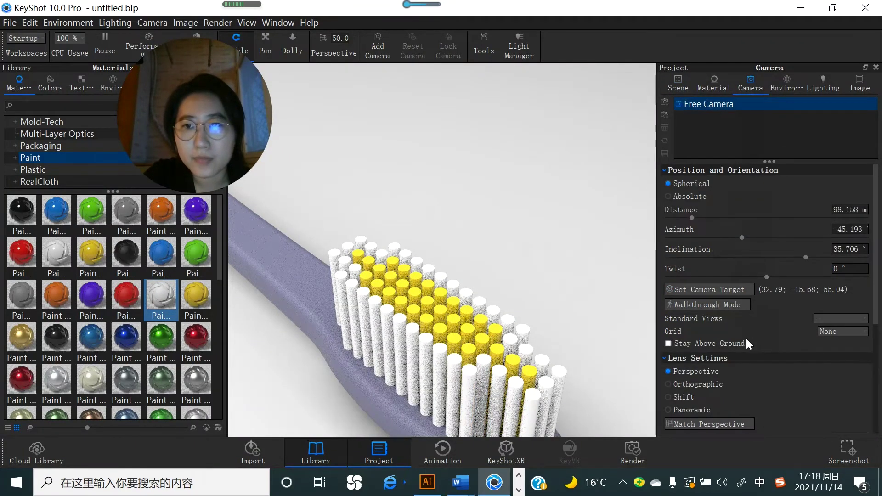
pyautogui.click(858, 318)
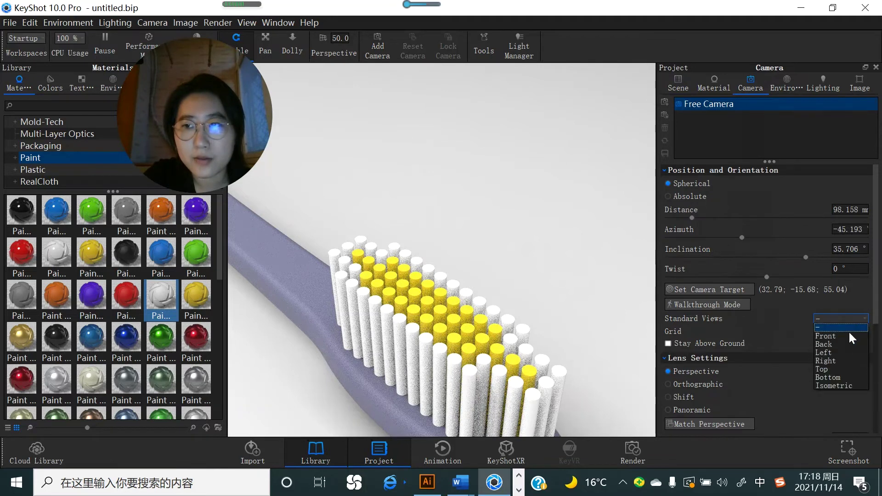
pyautogui.click(834, 386)
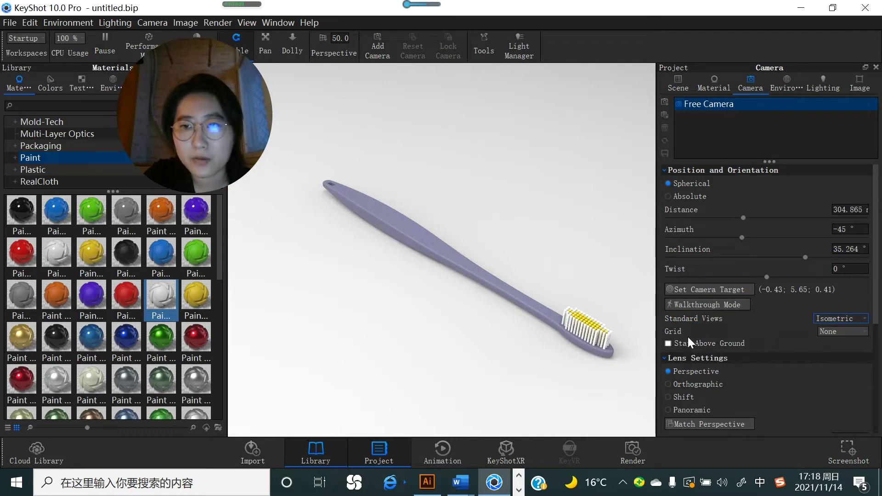
# Try the Halves and Thirds composition grids for the camera, and set the grid to Quarters.
pyautogui.click(848, 332)
pyautogui.click(849, 349)
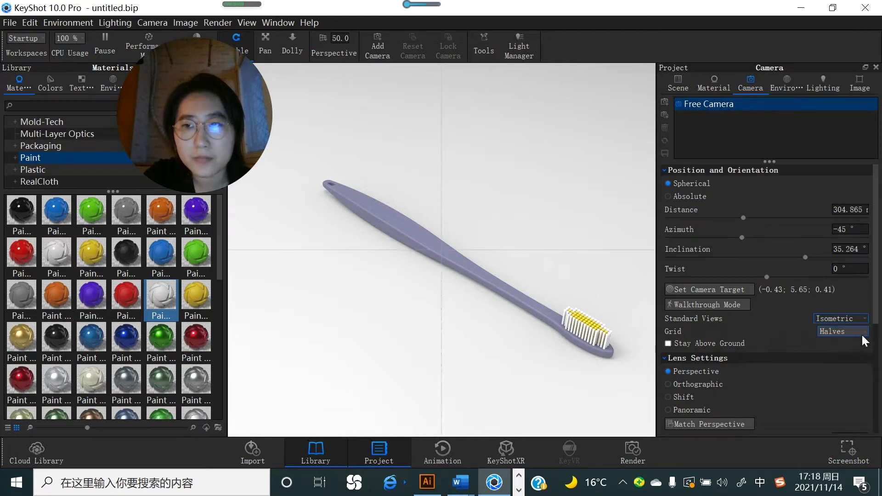
pyautogui.click(865, 335)
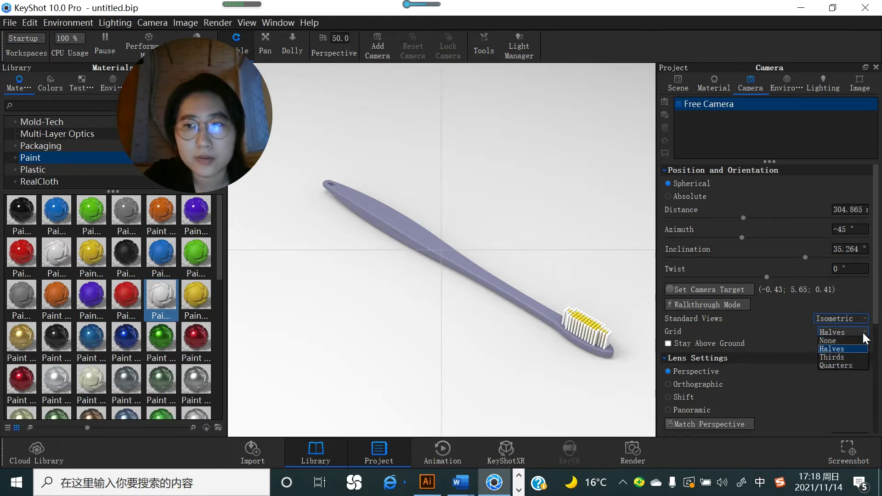
pyautogui.click(840, 357)
pyautogui.click(857, 334)
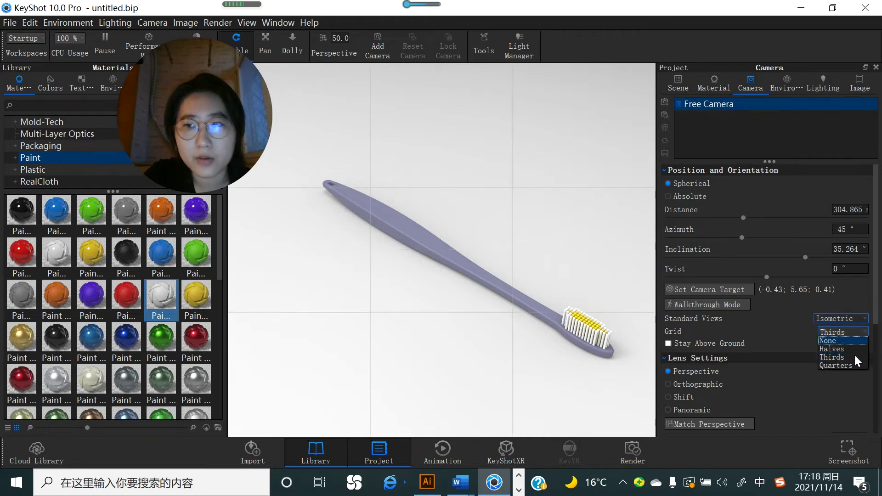
pyautogui.click(842, 366)
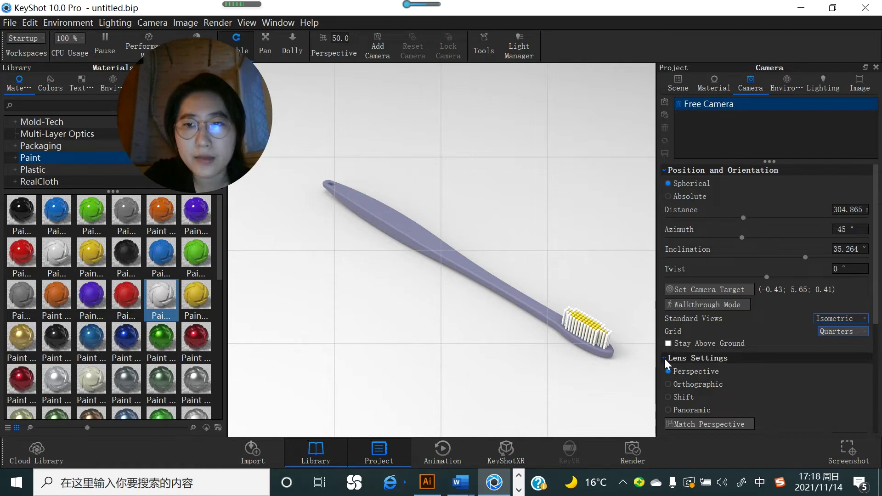
# Switch the camera lens to Orthographic and show the whole toothbrush from the Top standard view.
pyautogui.click(669, 383)
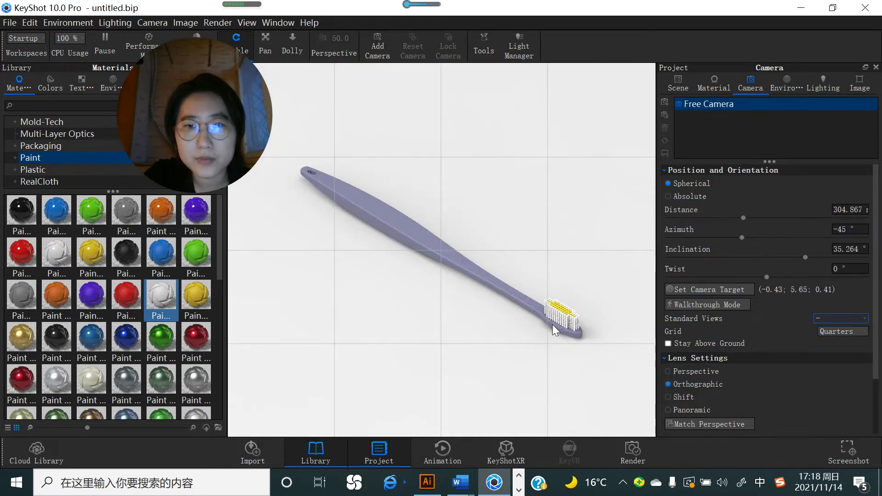
pyautogui.click(858, 318)
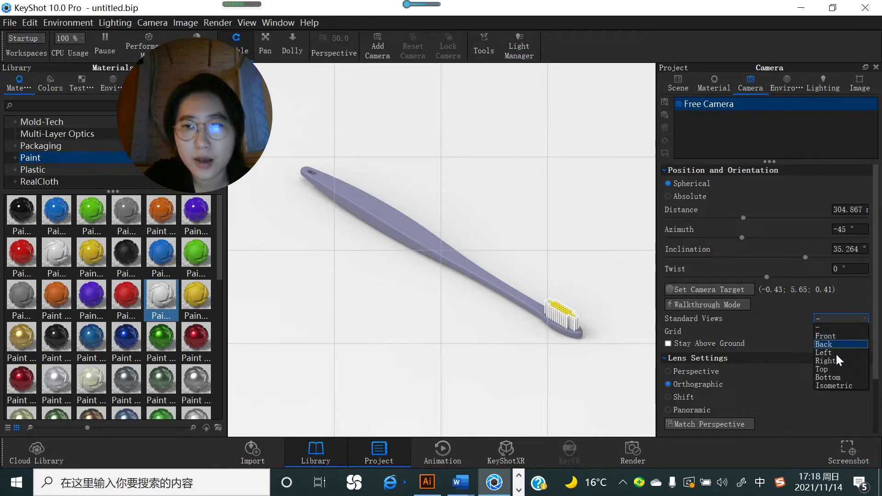
pyautogui.click(826, 369)
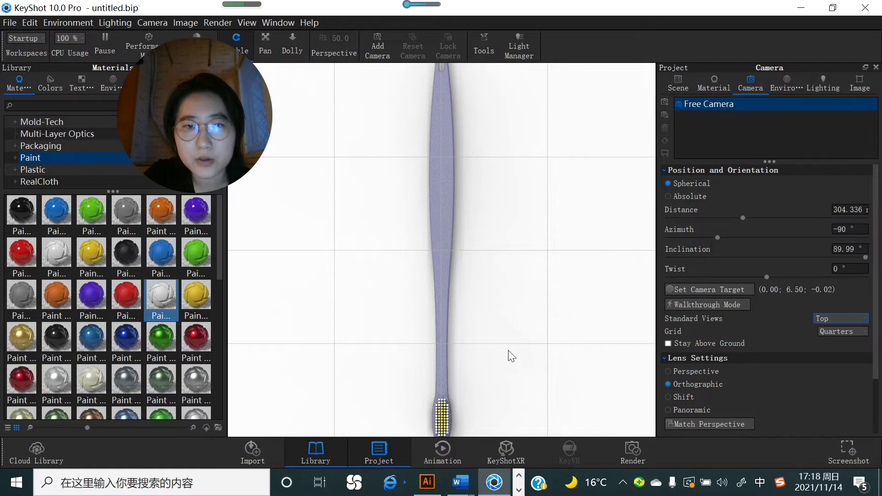
pyautogui.scroll(-2, 508, 352)
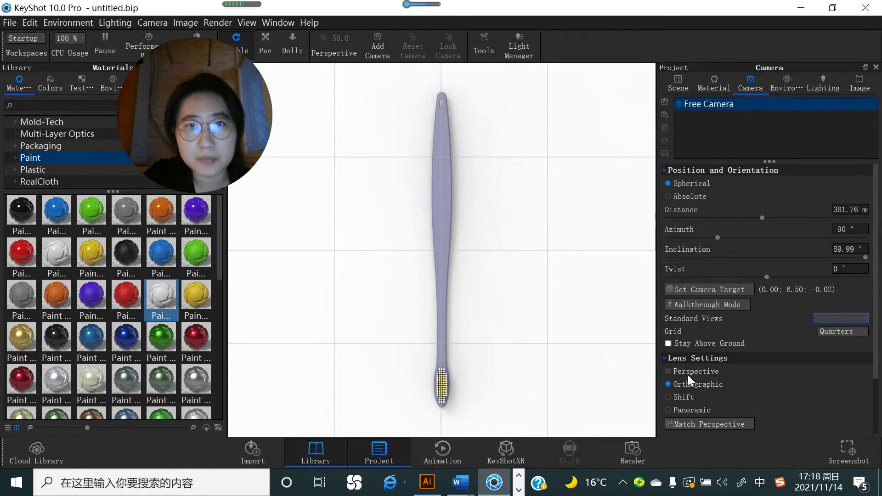
# Switch the camera lens to Shift and set the Isometric standard view.
pyautogui.click(667, 396)
pyautogui.click(844, 333)
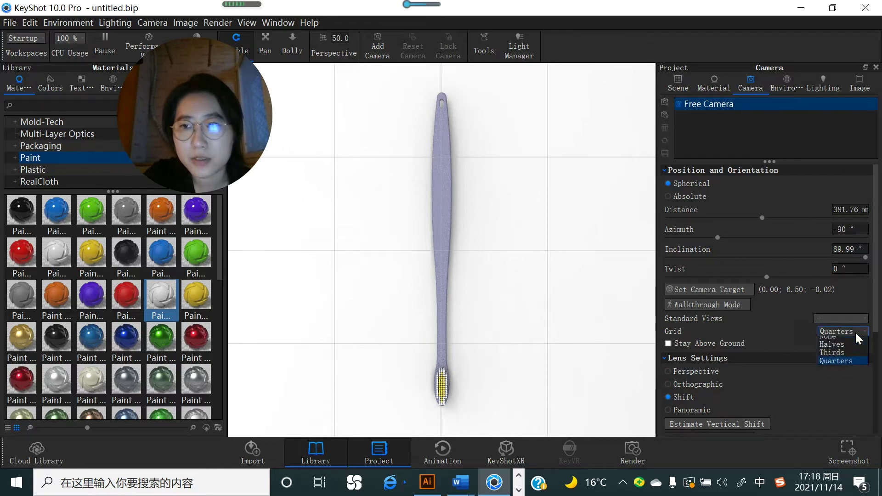
pyautogui.click(858, 320)
pyautogui.click(834, 385)
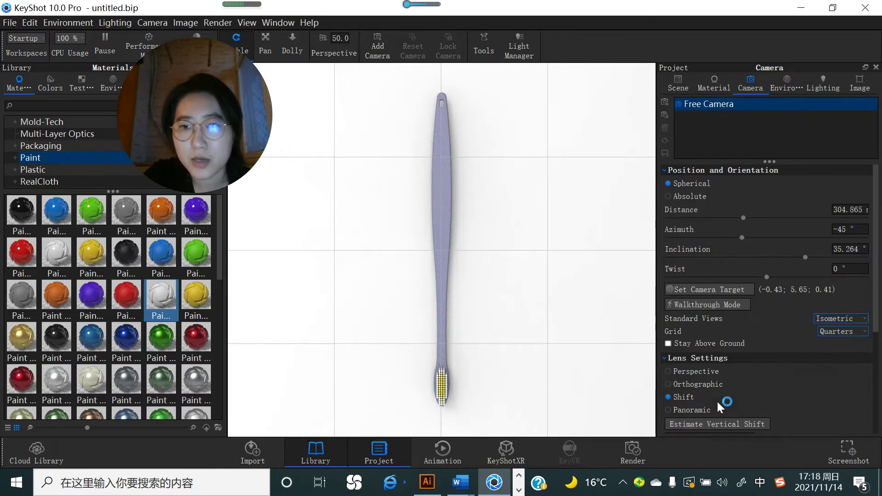
# Compare the Orthographic, Perspective, Shift and Panoramic lens types on the toothbrush.
pyautogui.click(667, 383)
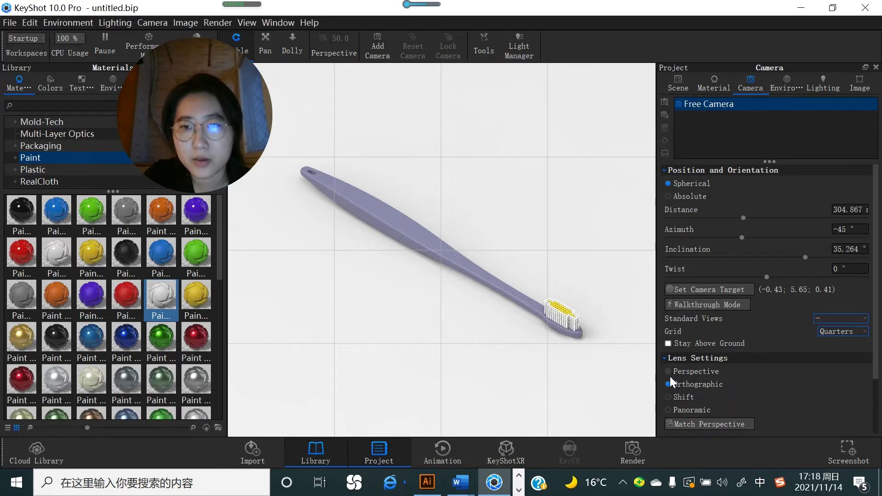
pyautogui.click(667, 371)
pyautogui.click(668, 397)
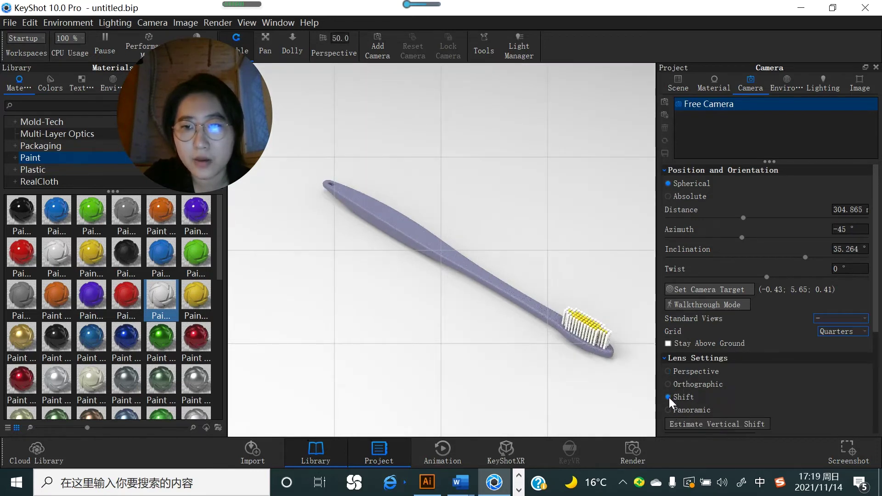
pyautogui.click(669, 409)
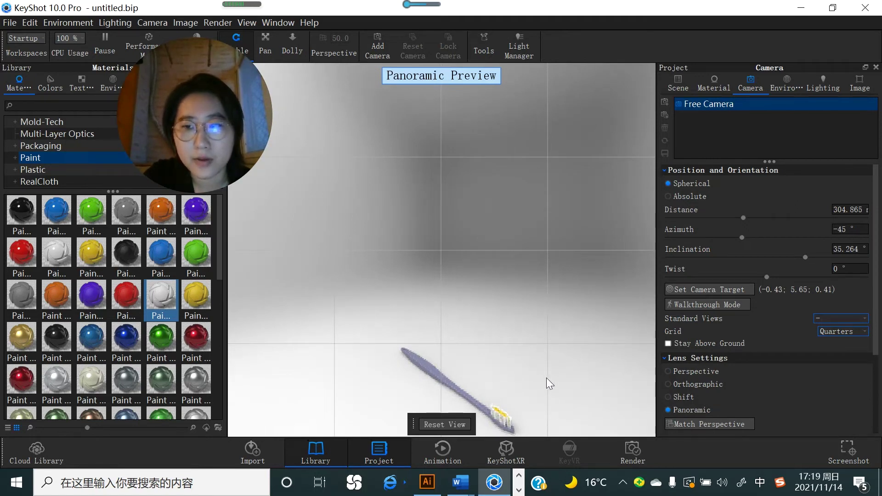
# Set the camera lens to Perspective and the composition grid to None.
pyautogui.click(668, 372)
pyautogui.click(858, 329)
pyautogui.click(840, 339)
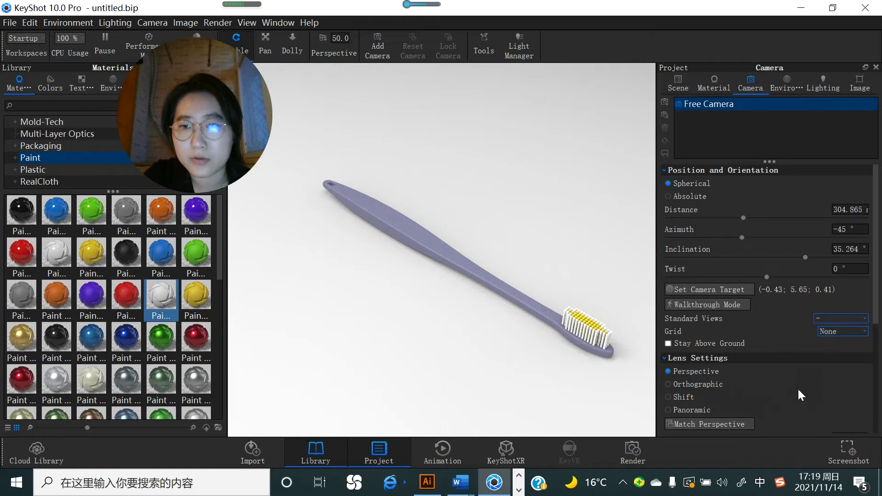
# Try a perspective focal length of about 69 mm, and set it back to 50 mm.
pyautogui.scroll(-2, 792, 390)
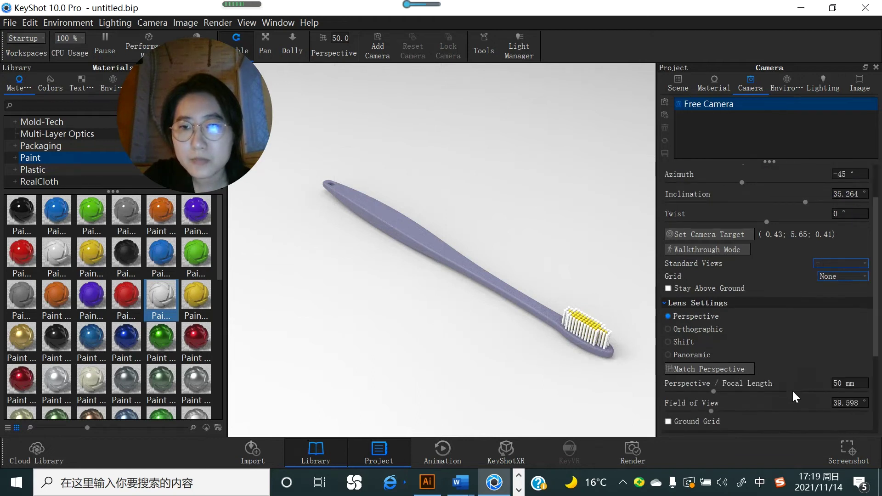
pyautogui.moveTo(714, 392); pyautogui.dragTo(732, 390)
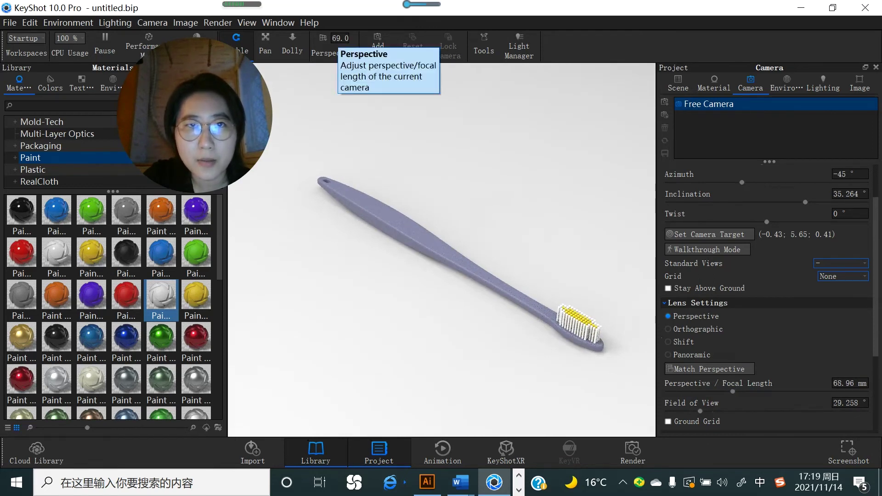
pyautogui.click(339, 37)
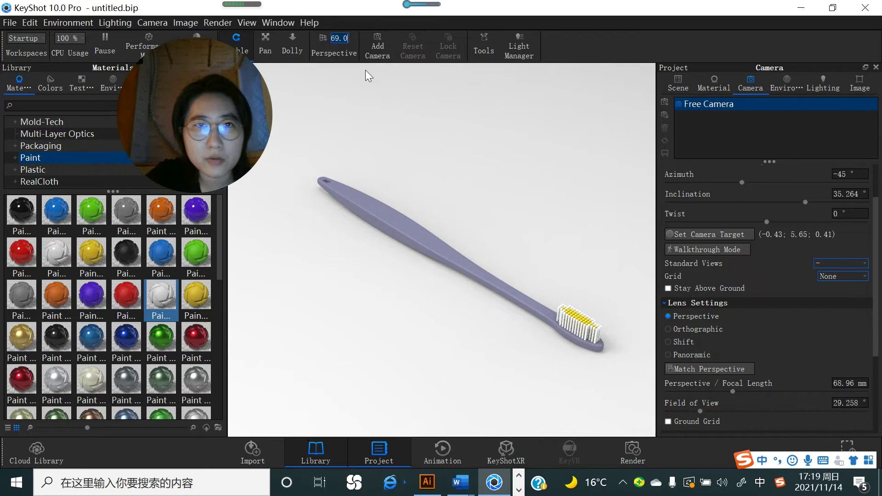
pyautogui.write('50')
pyautogui.press('Return')
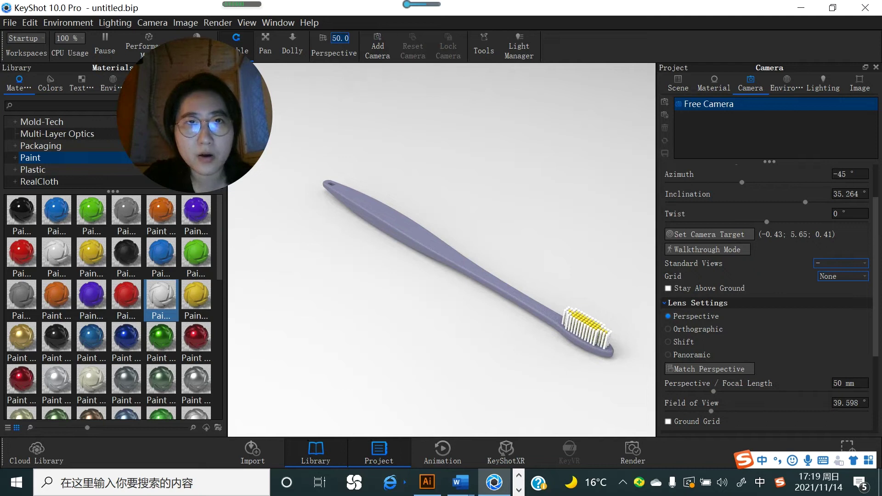
# Try a wide-angle focal length of 20 mm on the toothbrush, and restore it to 50 mm.
pyautogui.write('2')
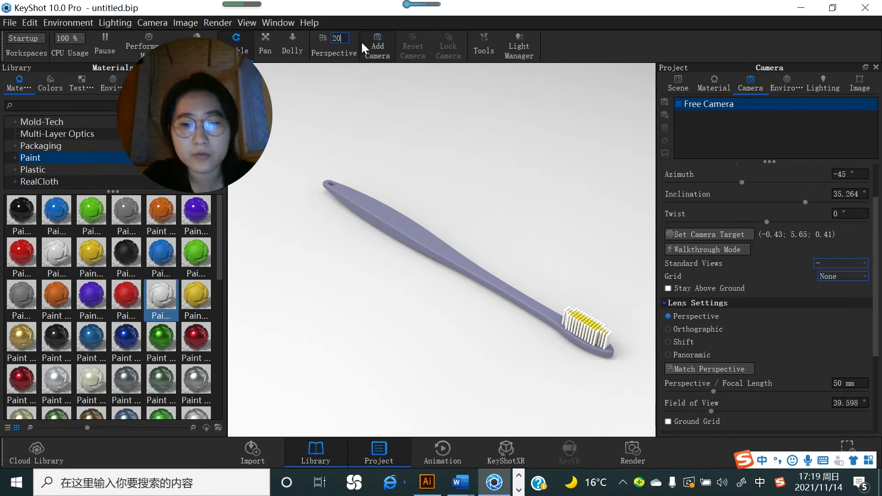
pyautogui.write('0')
pyautogui.press('Return')
pyautogui.moveTo(511, 269); pyautogui.dragTo(443, 276, button='middle')
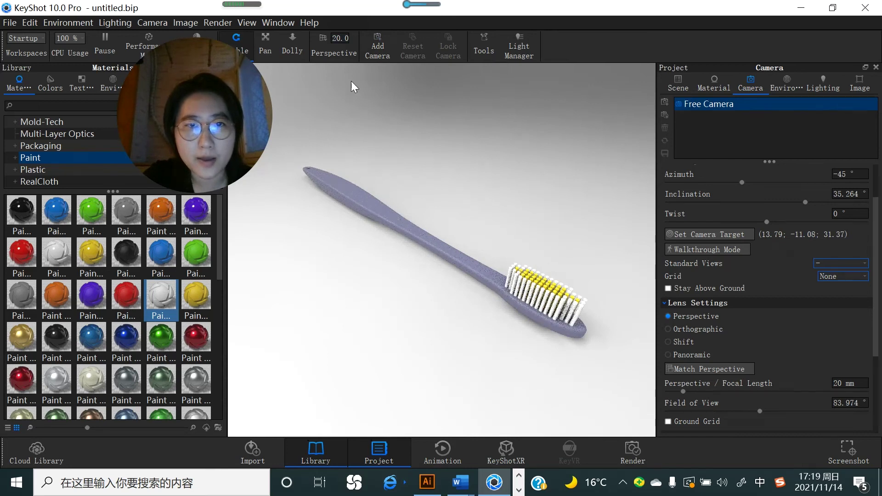
pyautogui.click(340, 38)
pyautogui.write('50')
pyautogui.press('Return')
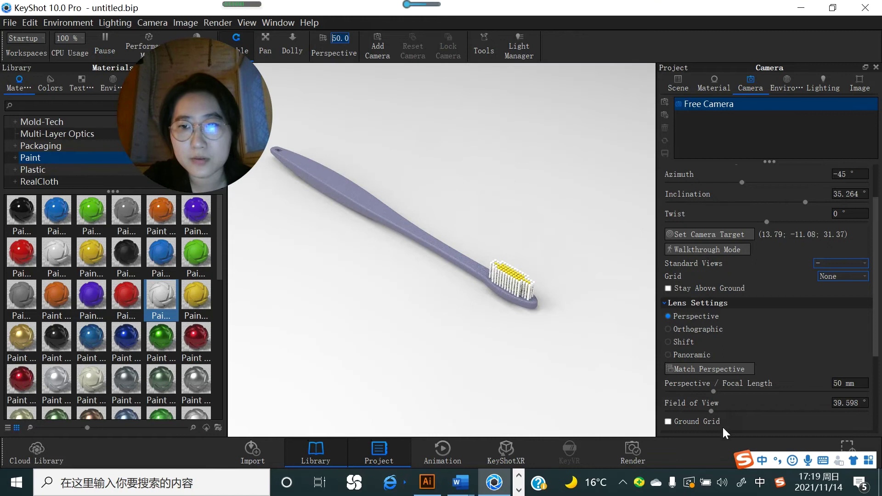
# Widen the camera's field of view to about 47.7°, and turn the ground grid on and off again.
pyautogui.moveTo(711, 411)
pyautogui.mouseDown()
pyautogui.moveTo(748, 410)
pyautogui.moveTo(705, 412)
pyautogui.moveTo(721, 413)
pyautogui.mouseUp()
pyautogui.click(668, 421)
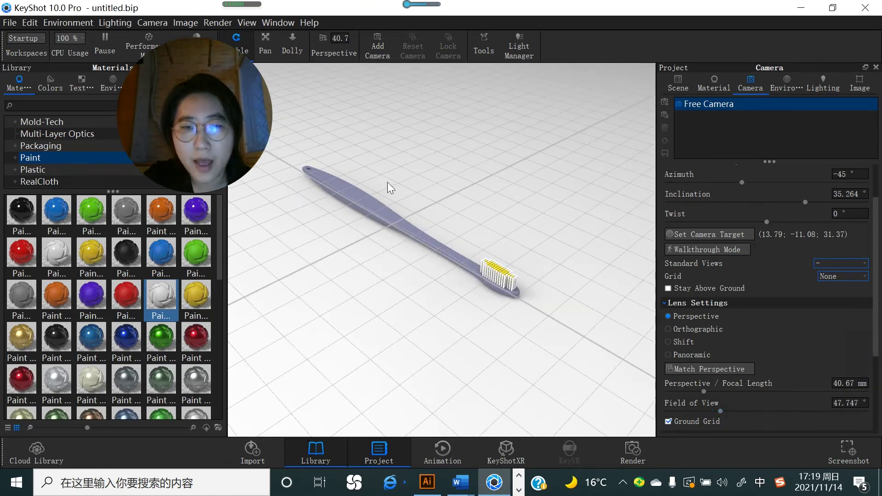
pyautogui.scroll(-3, 870, 306)
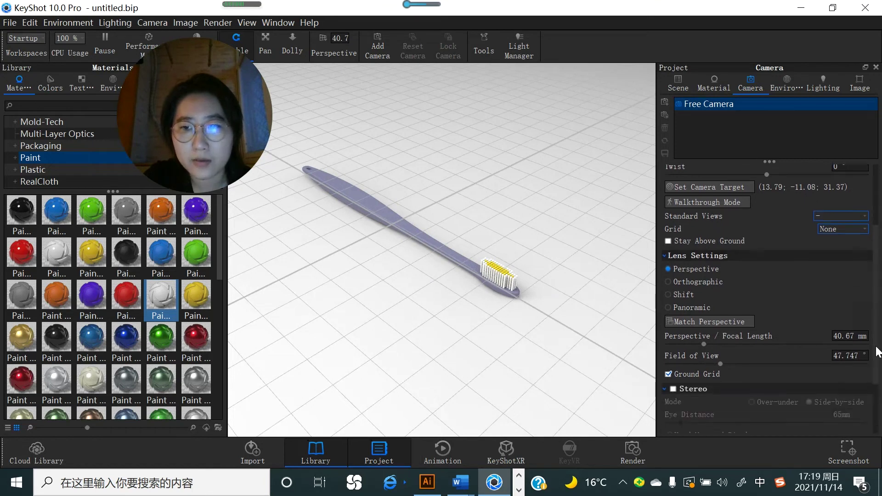
pyautogui.click(668, 302)
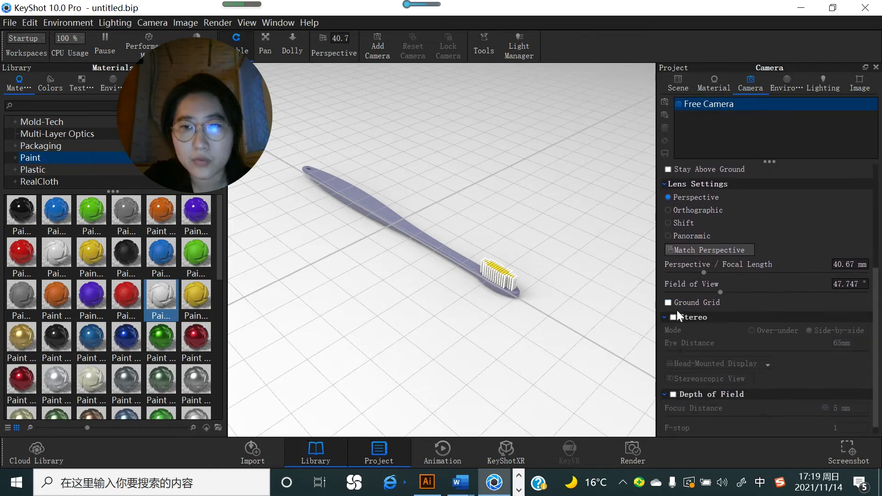
# Try stereo rendering in Over-under and Side-by-side modes with an eye distance of 281 mm, and turn it off again.
pyautogui.click(674, 318)
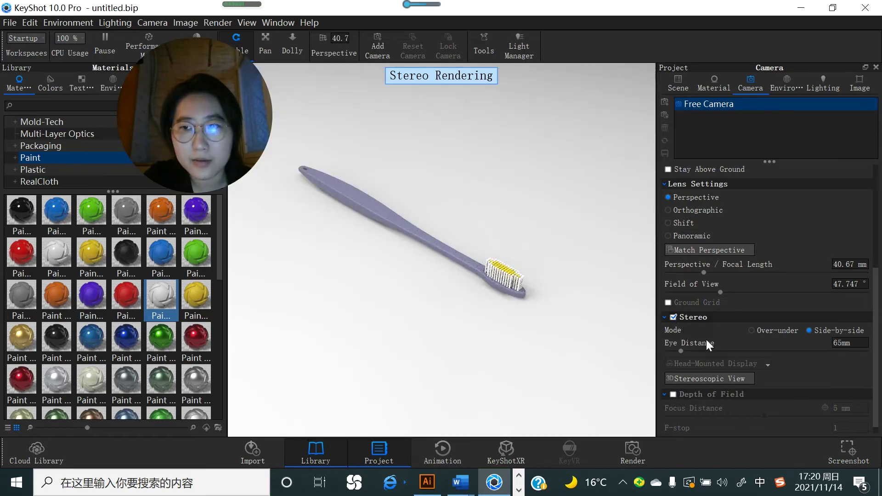
pyautogui.click(750, 330)
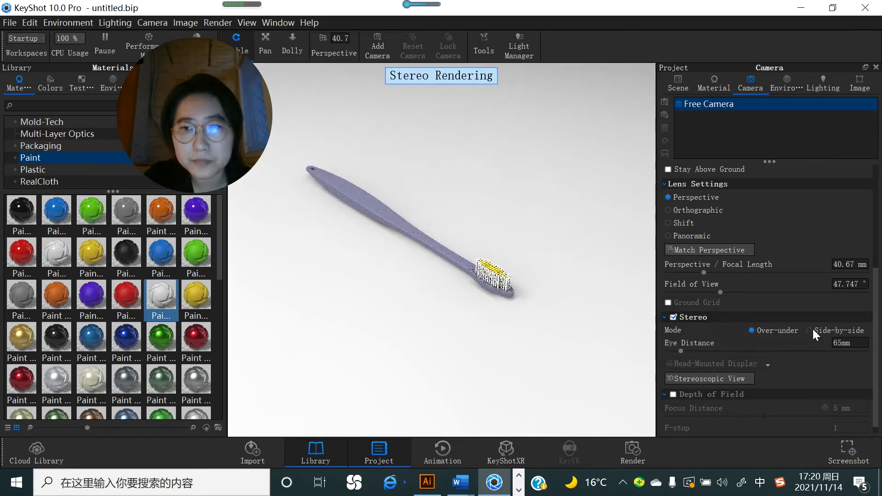
pyautogui.click(809, 330)
pyautogui.moveTo(681, 351); pyautogui.dragTo(724, 355)
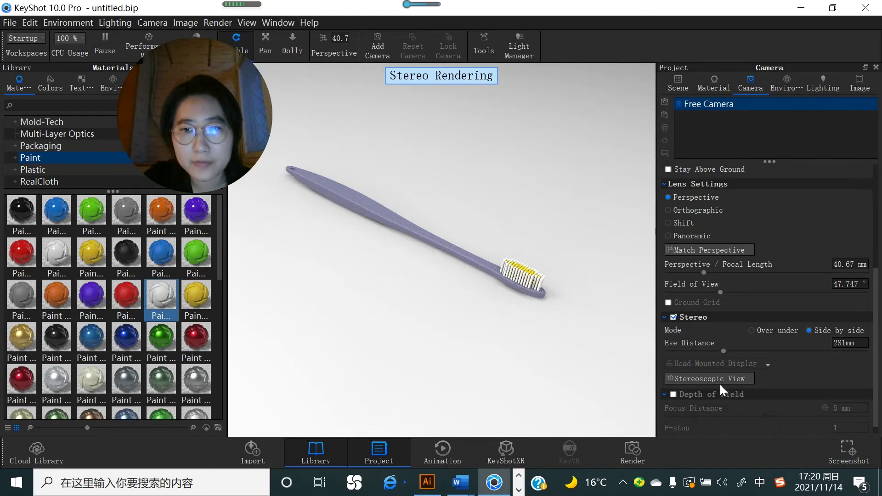
pyautogui.click(673, 317)
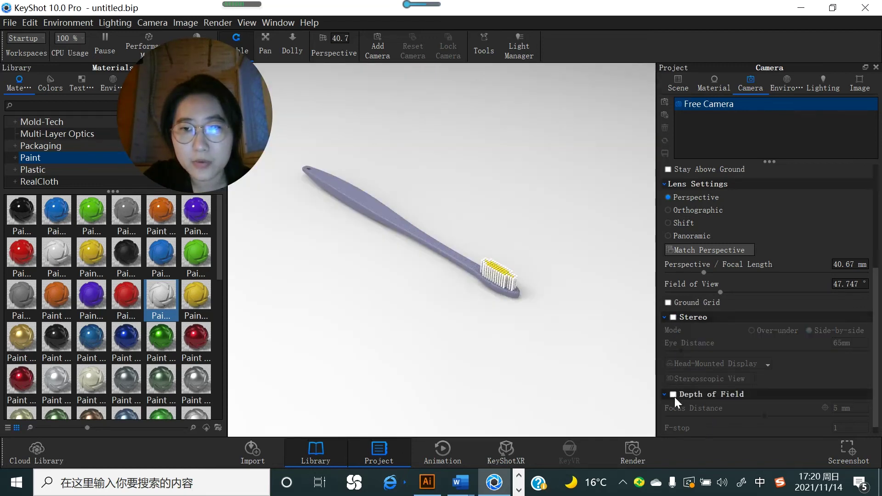
# Enable depth of field and adjust the focus distance to about 262 mm so the bristle head is sharp.
pyautogui.click(674, 394)
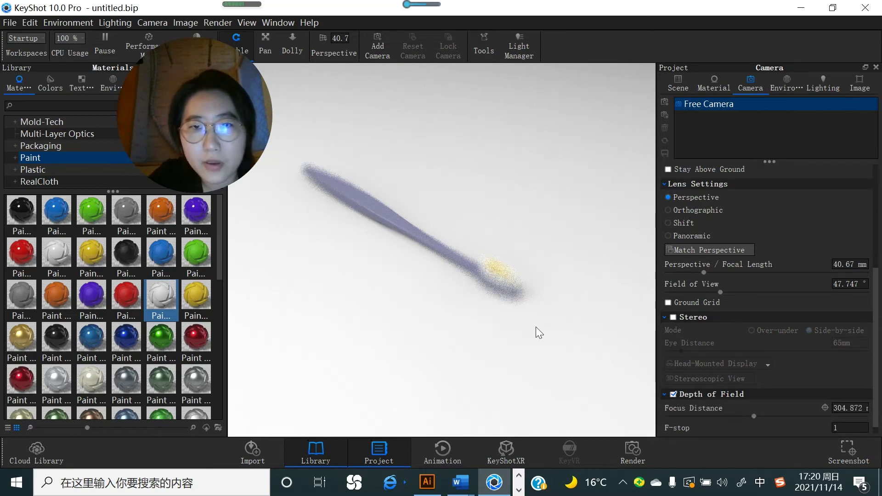
pyautogui.moveTo(754, 417); pyautogui.dragTo(830, 415)
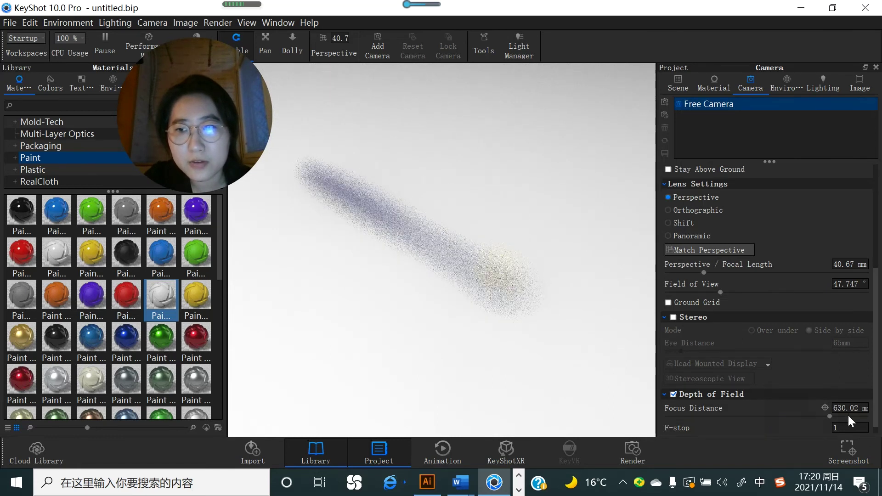
pyautogui.moveTo(829, 416); pyautogui.dragTo(735, 411)
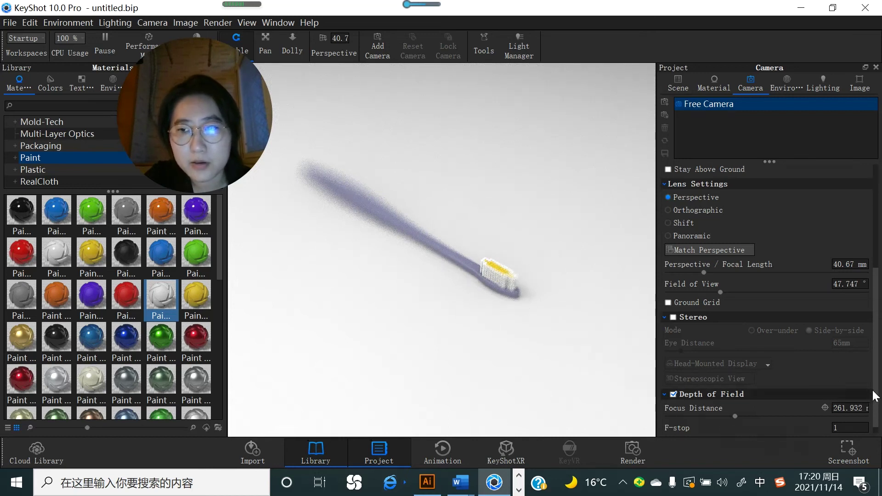
# Try F-stop values of 3 and 8 for the depth of field, and set the F-stop to 3.
pyautogui.scroll(-1, 735, 423)
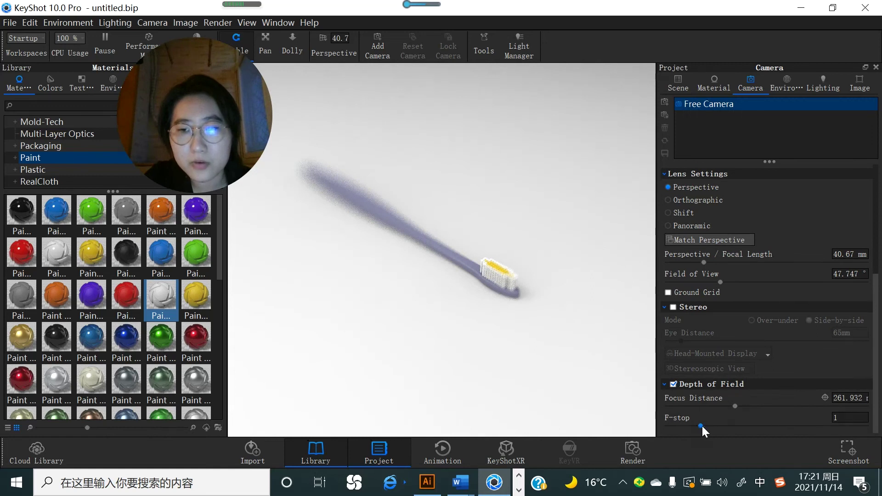
pyautogui.click(849, 417)
pyautogui.press('BackSpace')
pyautogui.write('3')
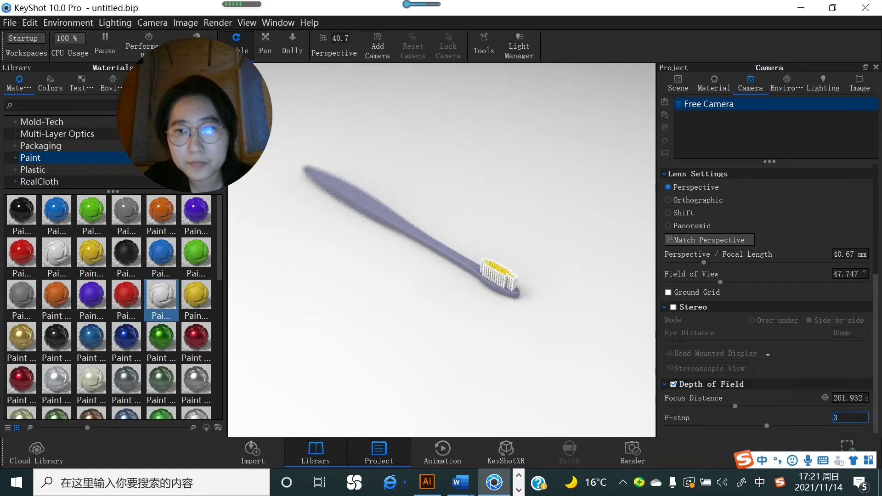
pyautogui.write('8')
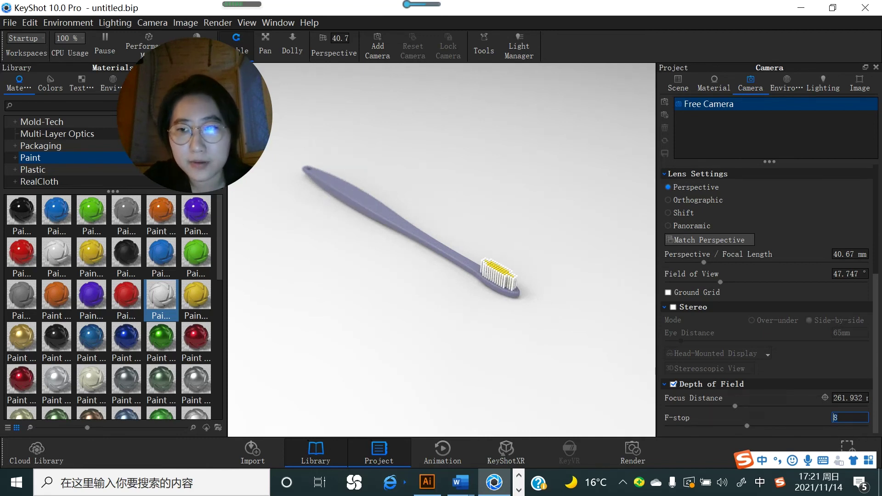
pyautogui.press('BackSpace')
pyautogui.write('3')
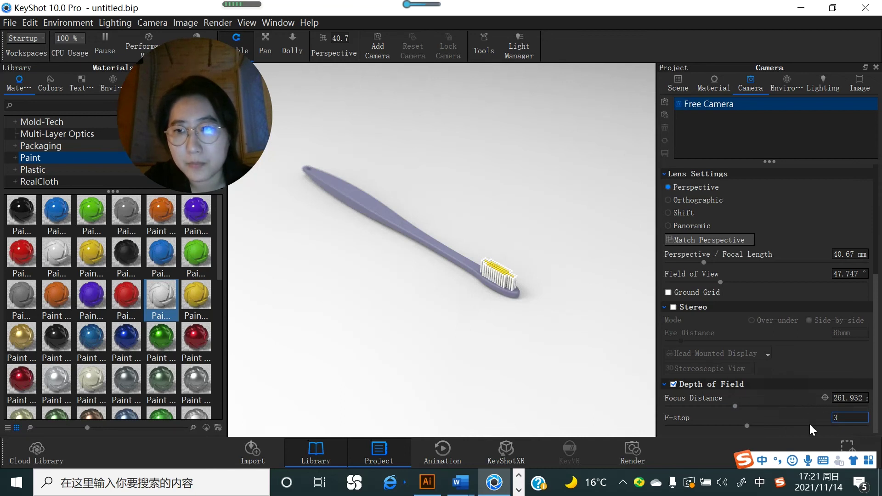
pyautogui.press('Return')
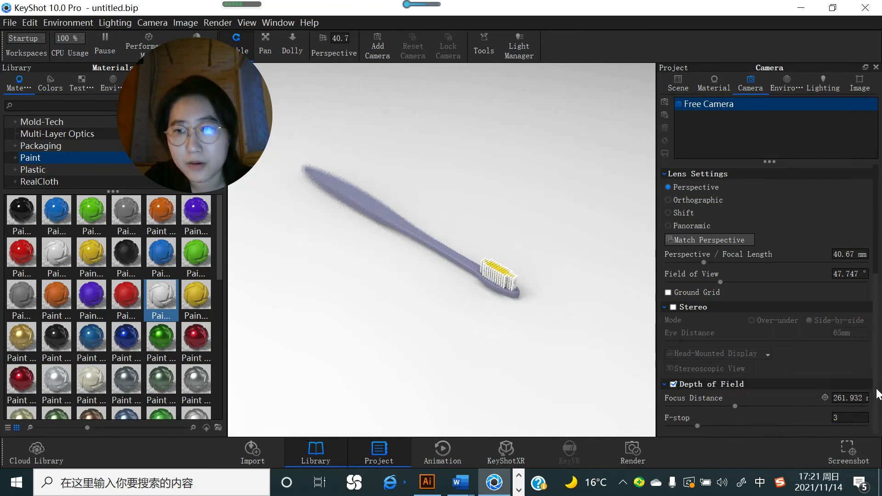
# Pick the depth-of-field focal point on the toothbrush handle near its hanging-hole end.
pyautogui.click(825, 398)
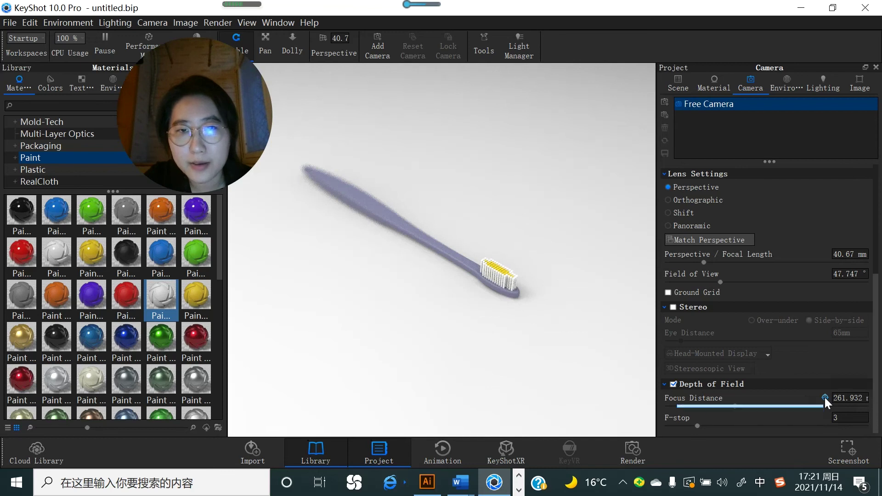
pyautogui.click(444, 261)
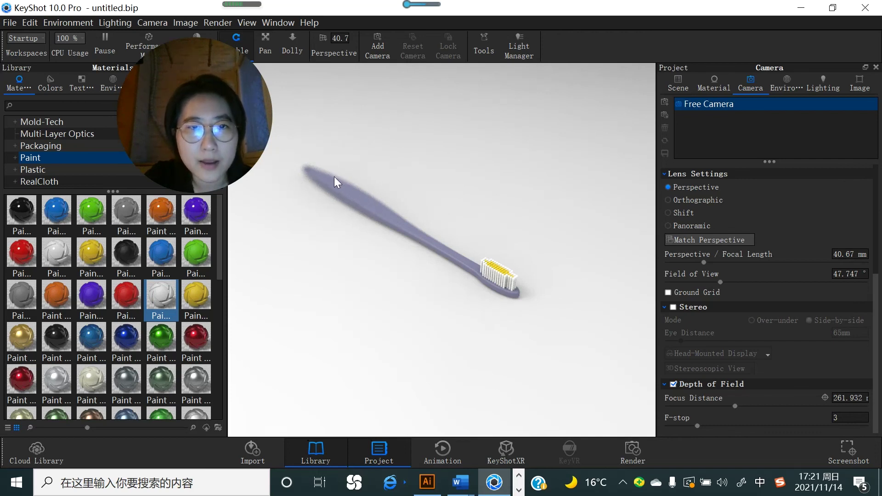
pyautogui.click(825, 398)
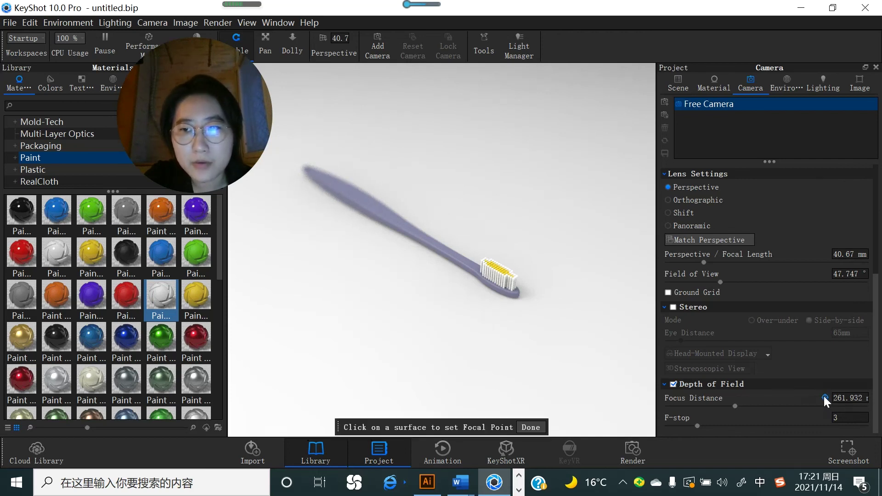
pyautogui.click(324, 181)
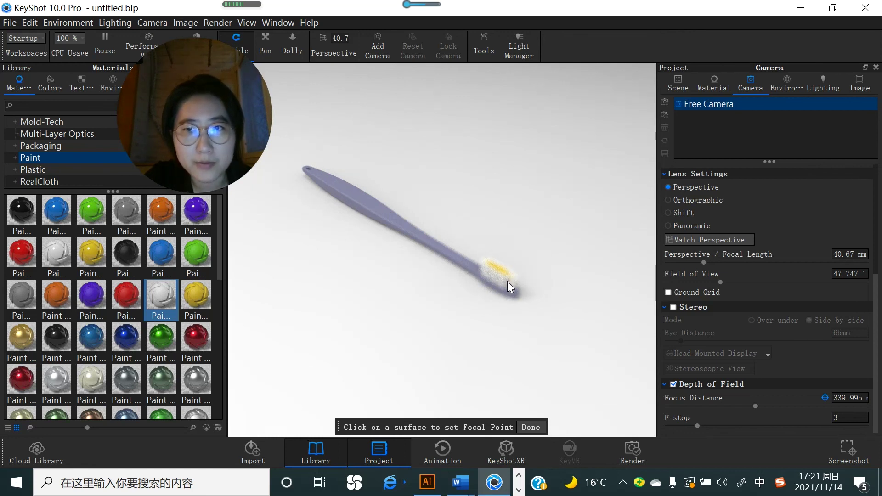
# Switch the camera's position and orientation to Absolute and set its X position to -100.
pyautogui.scroll(5, 731, 221)
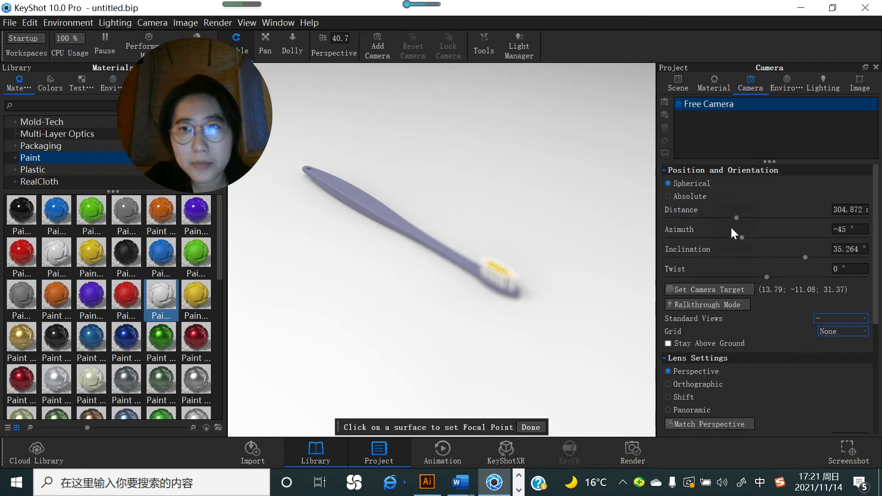
pyautogui.click(668, 197)
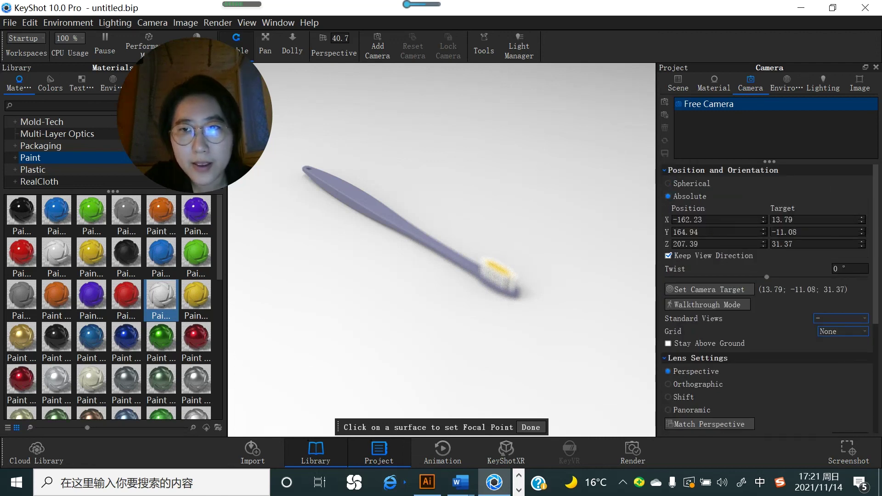
pyautogui.moveTo(704, 220); pyautogui.dragTo(678, 220)
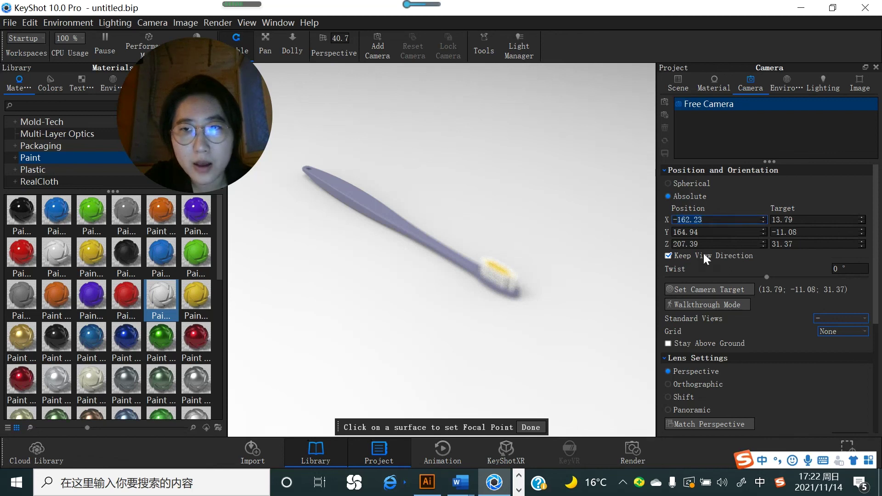
pyautogui.write('100')
pyautogui.press('Return')
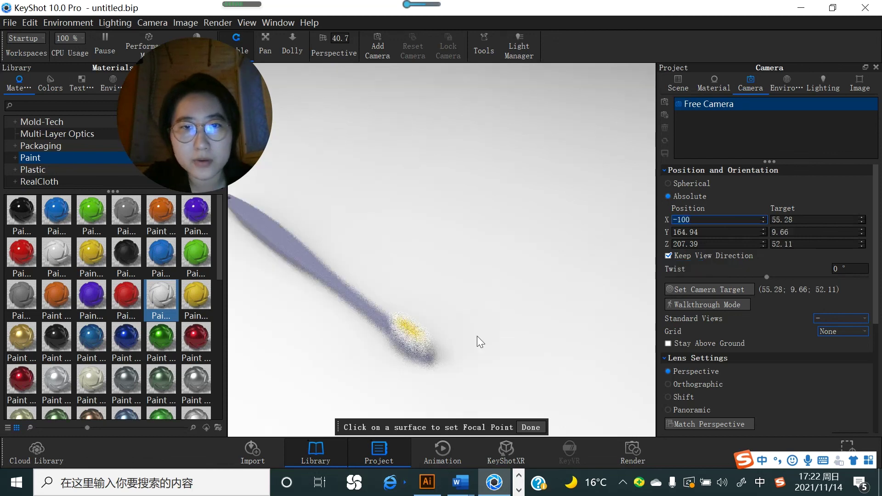